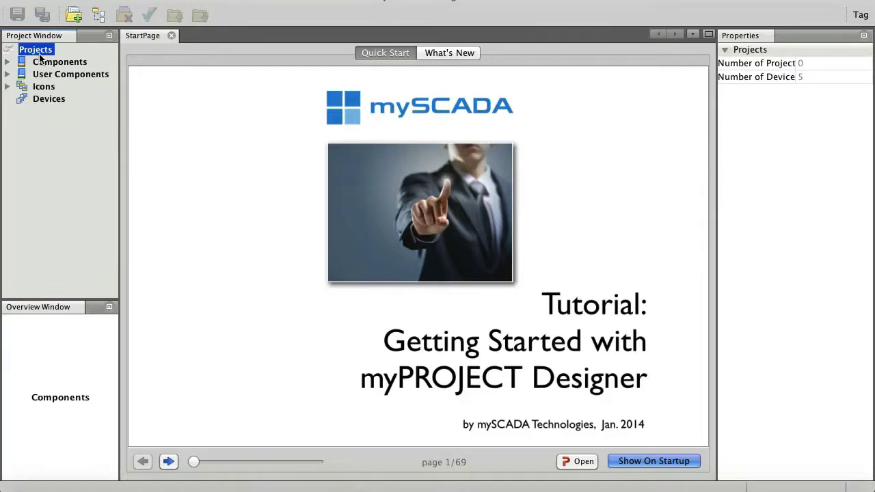
# Start a new project and name it TimeSequence
pyautogui.click(73, 14)
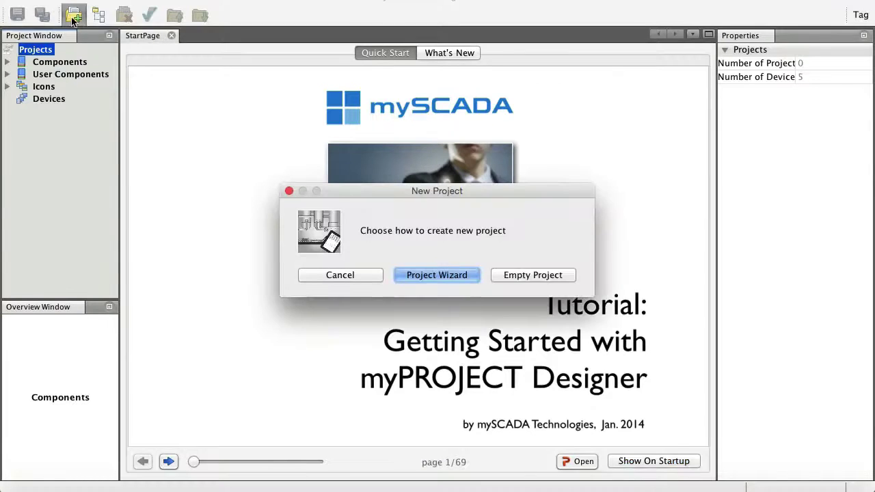
pyautogui.click(533, 275)
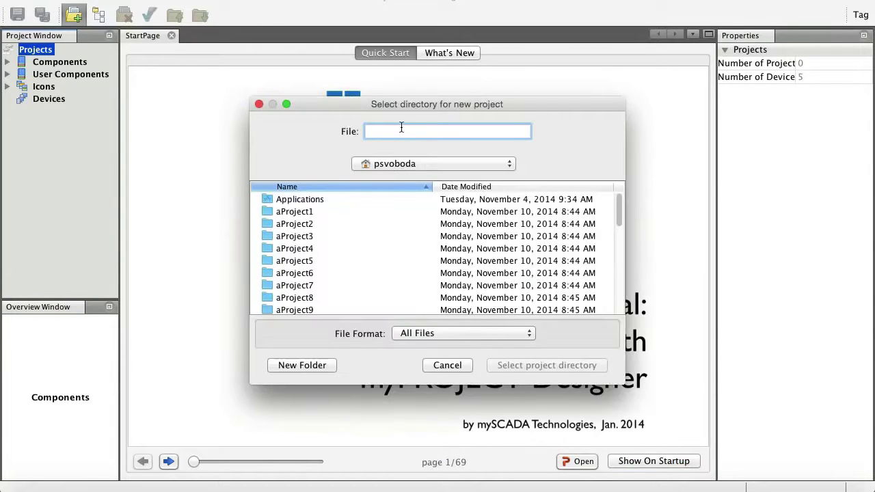
pyautogui.write('TimeSeq')
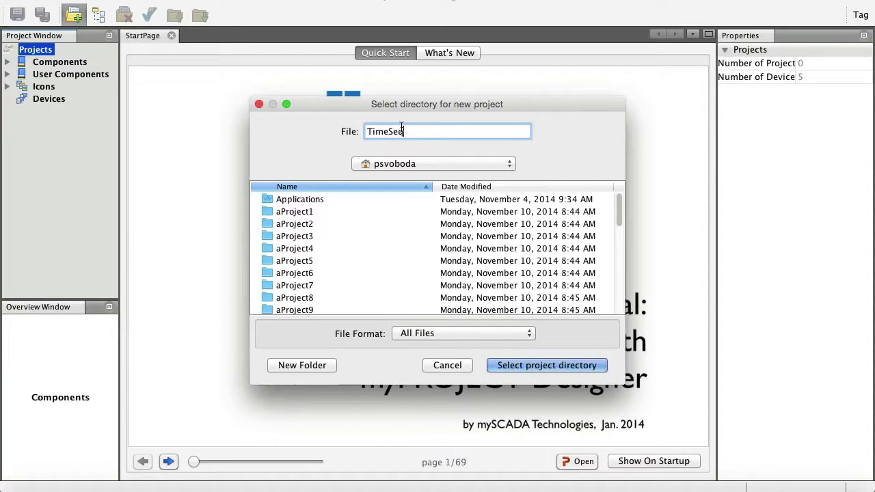
pyautogui.write('uence')
# Confirm the TimeSequence project folder and start a new MODBUS connection
pyautogui.click(530, 365)
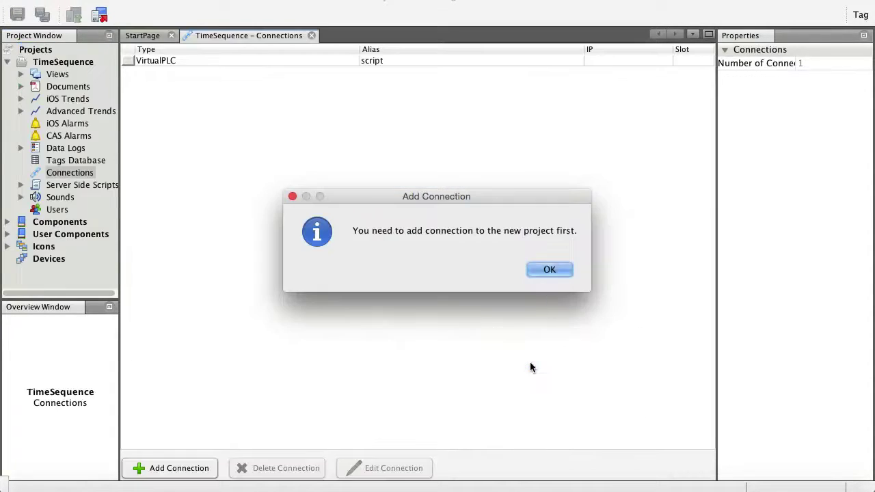
pyautogui.click(551, 270)
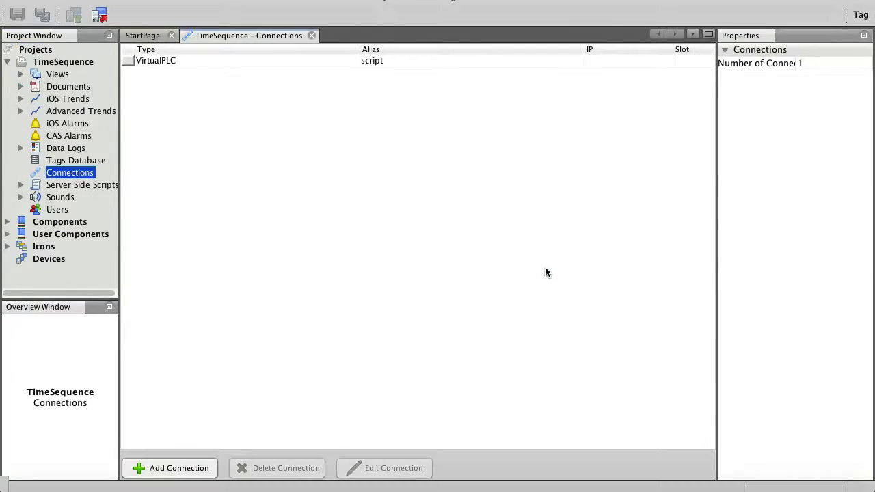
pyautogui.click(199, 462)
pyautogui.click(430, 60)
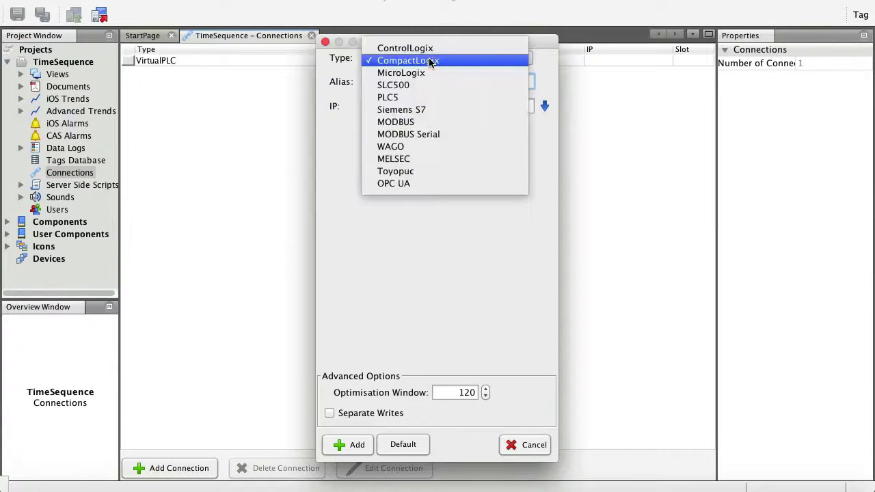
pyautogui.click(414, 122)
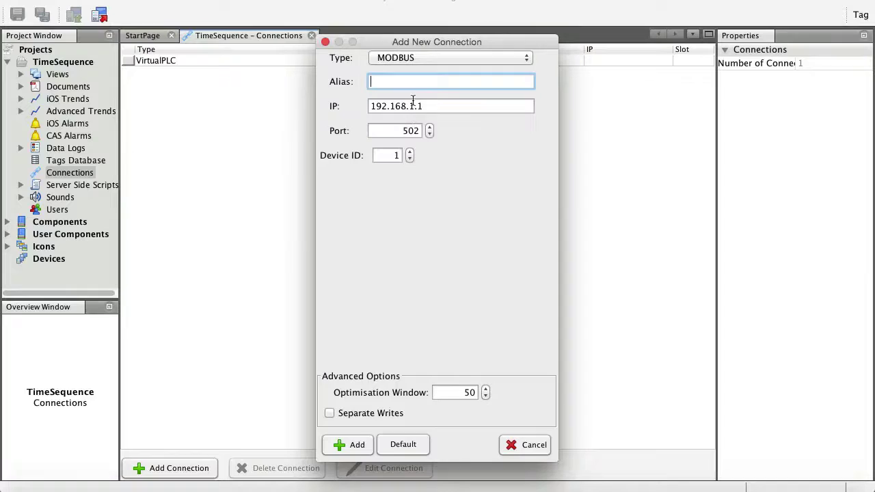
# Give the MODBUS connection alias M, IP 127.0.0.1 and port 1502, and add it
pyautogui.press('Tab')
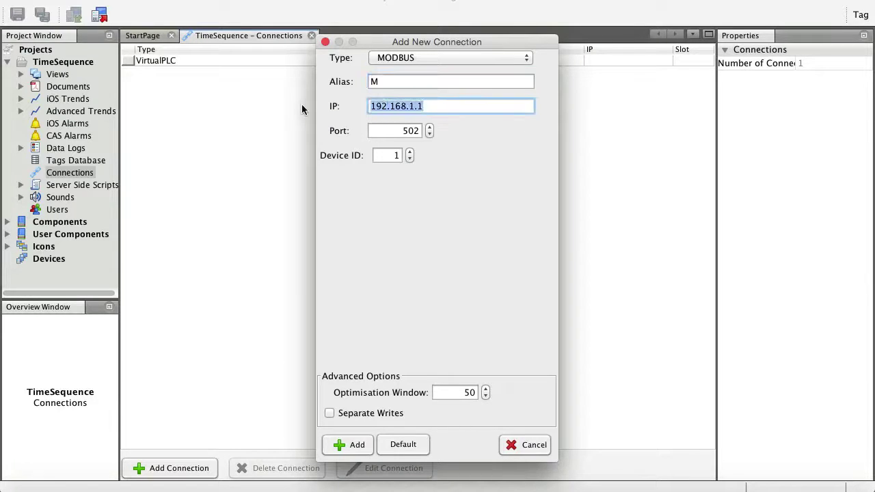
pyautogui.write('127.0.0')
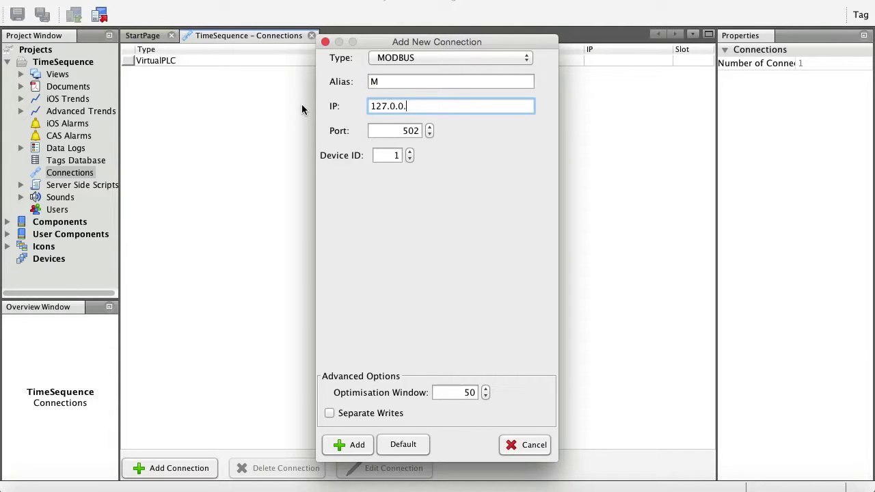
pyautogui.click(380, 129)
pyautogui.write('1')
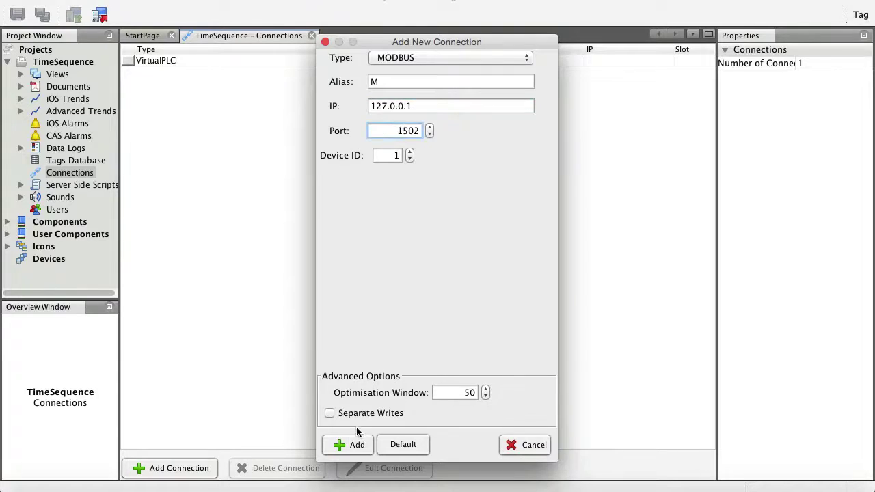
pyautogui.click(350, 444)
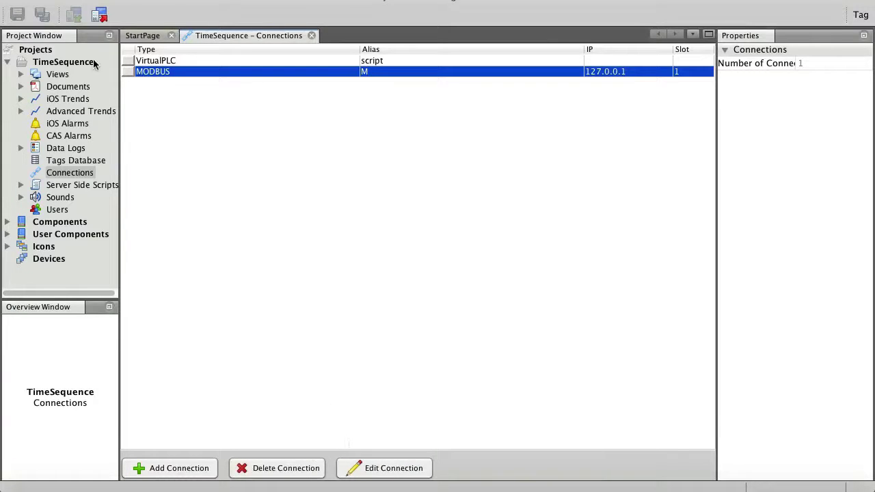
# Add a landscape view named Motion on connection M and open its canvas
pyautogui.click(59, 75)
pyautogui.doubleClick(58, 75)
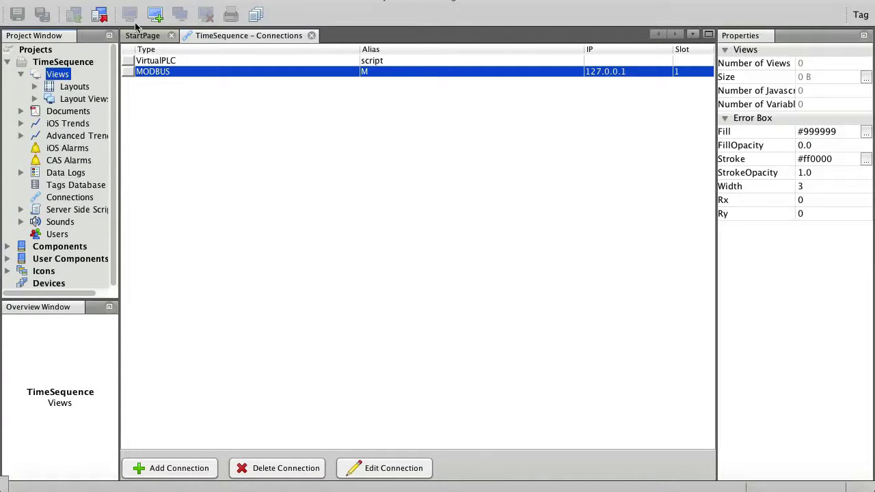
pyautogui.click(155, 14)
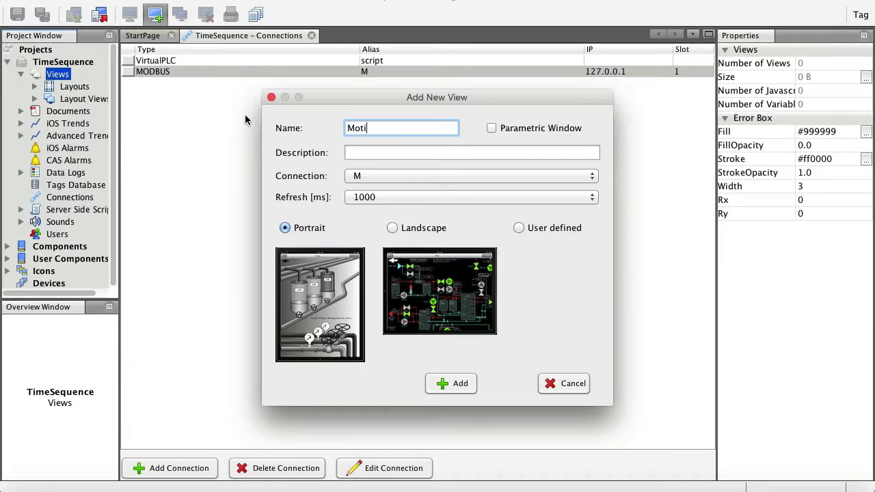
pyautogui.click(415, 228)
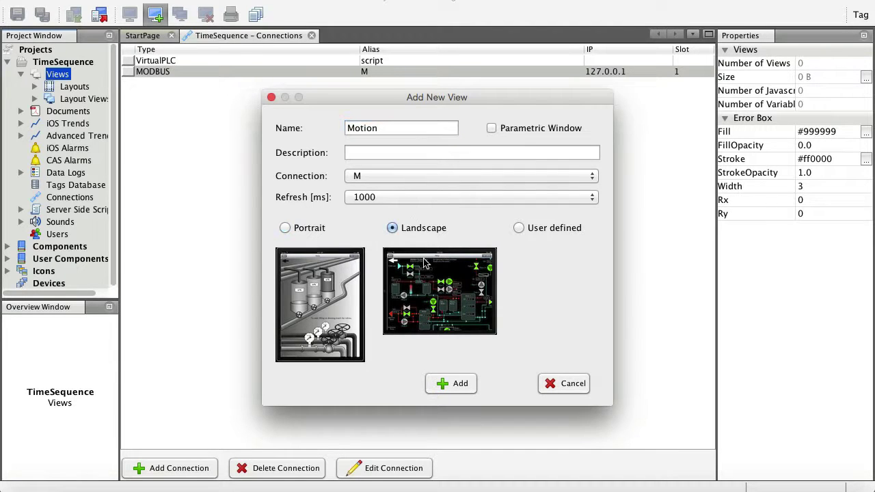
pyautogui.click(451, 384)
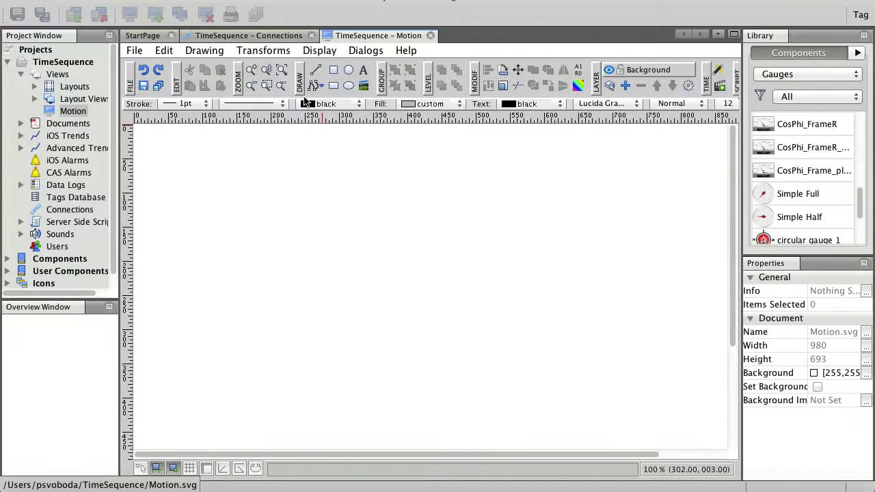
# Fit the page to the window and draw a long rounded bar near the bottom
pyautogui.click(281, 71)
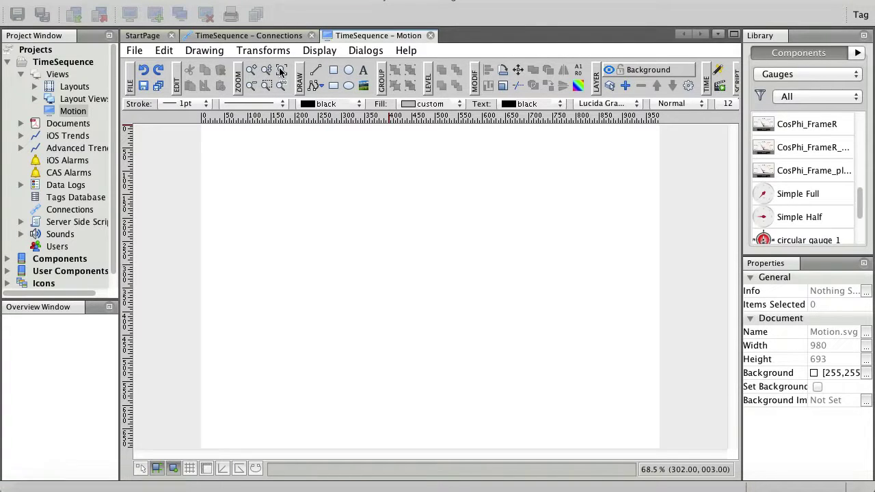
pyautogui.click(333, 87)
pyautogui.moveTo(220, 380); pyautogui.dragTo(646, 413)
pyautogui.press('Escape')
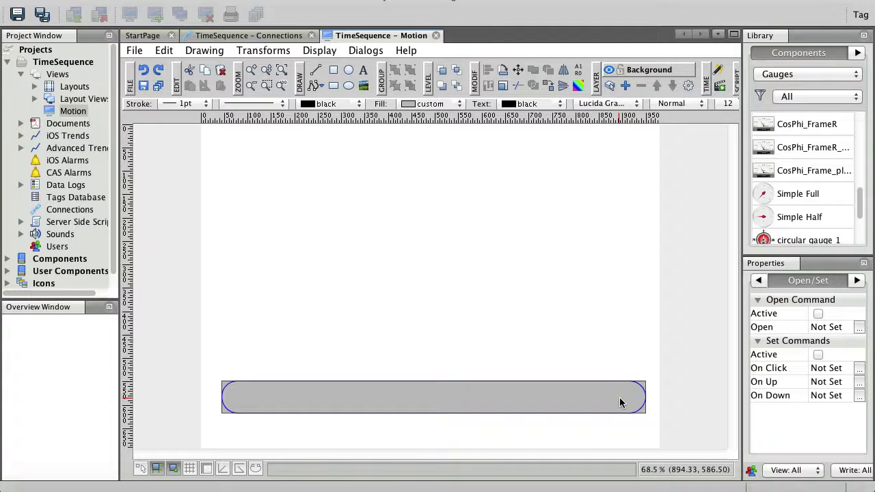
# Set the bar's fill to transparent
pyautogui.click(620, 402)
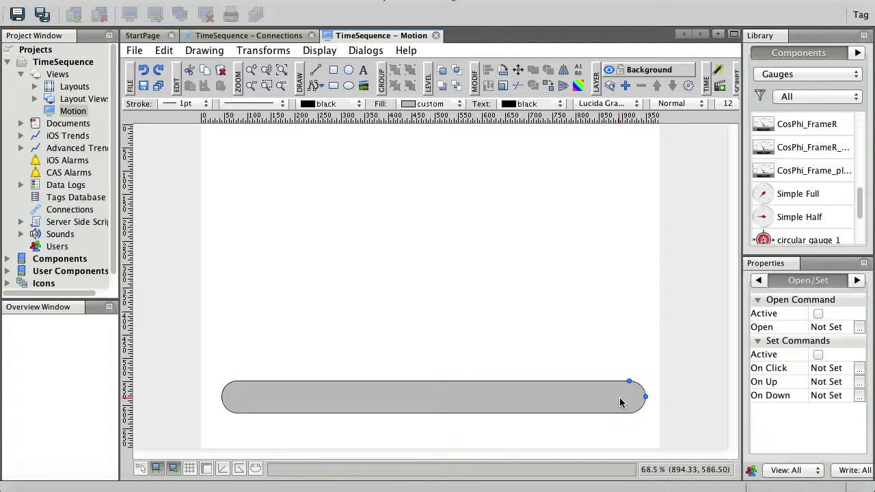
pyautogui.click(458, 104)
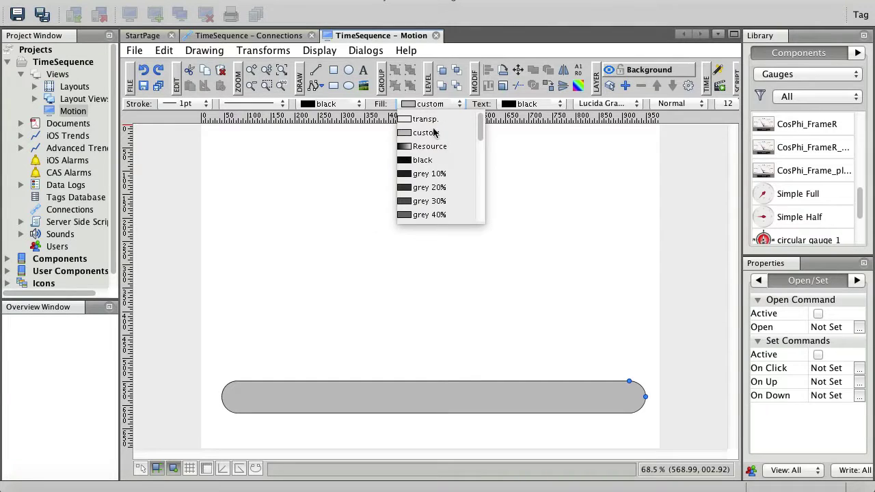
pyautogui.click(425, 119)
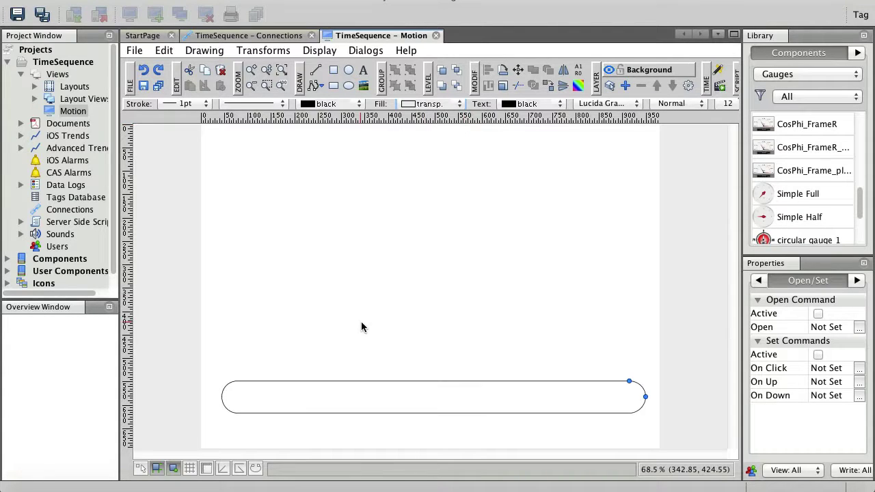
pyautogui.click(363, 236)
# Draw a small circle on the bar's left part and fill it with radial gradient rad0001
pyautogui.click(348, 71)
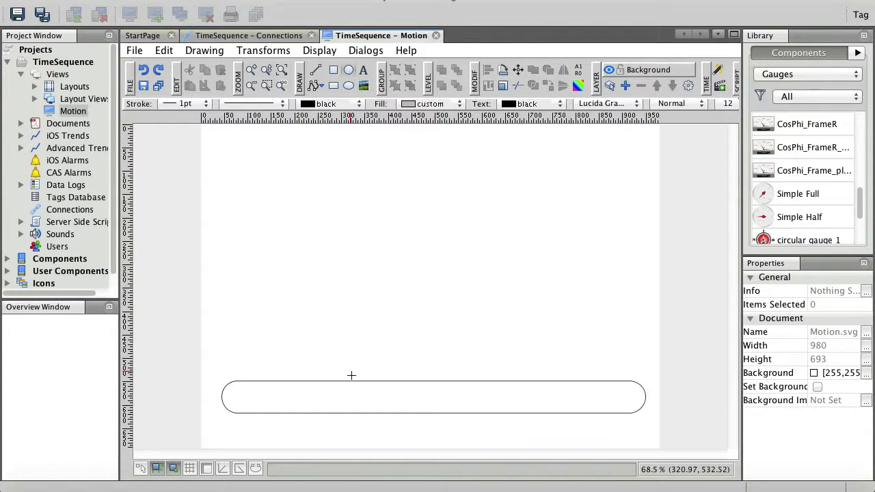
pyautogui.moveTo(350, 380); pyautogui.dragTo(387, 413)
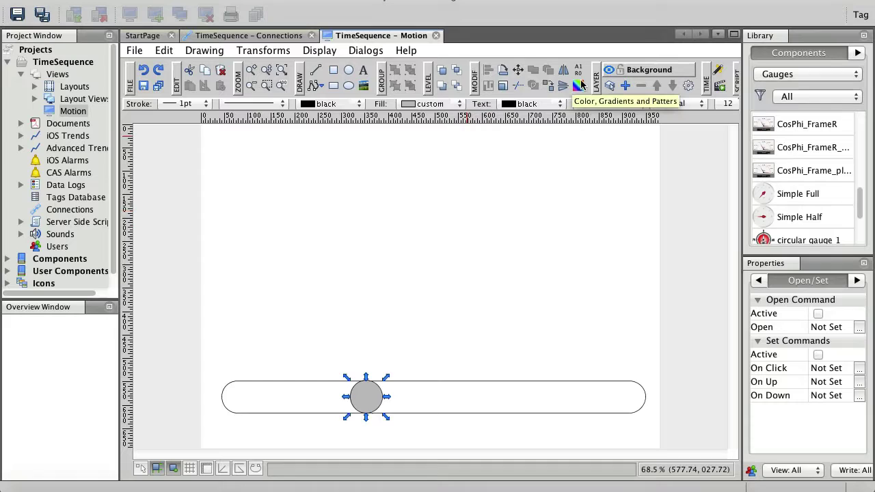
pyautogui.click(578, 85)
pyautogui.click(397, 276)
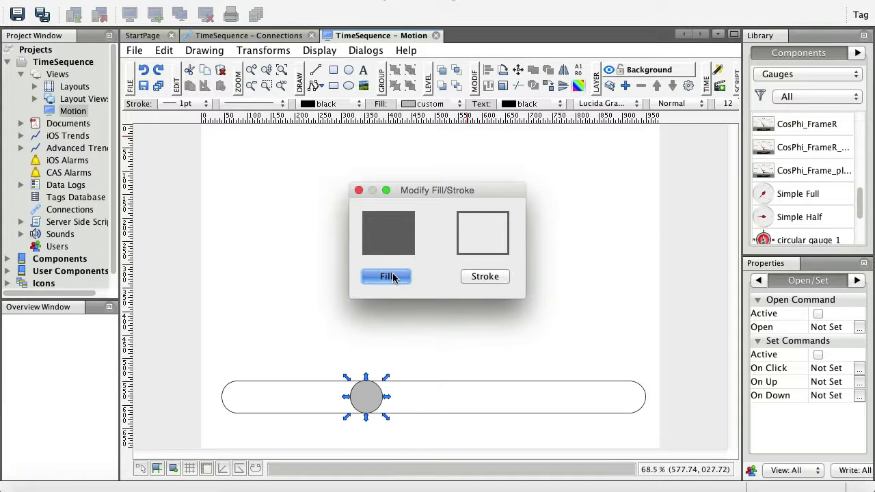
pyautogui.click(433, 72)
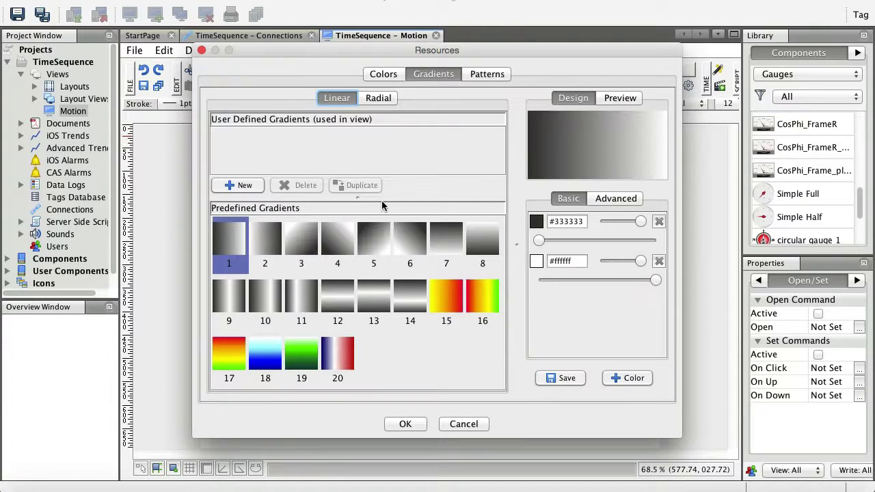
pyautogui.click(376, 99)
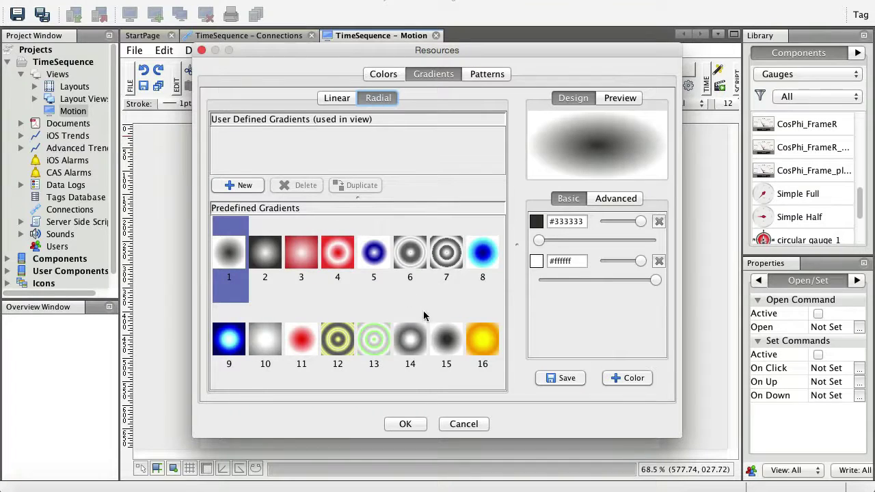
pyautogui.click(412, 342)
pyautogui.click(404, 424)
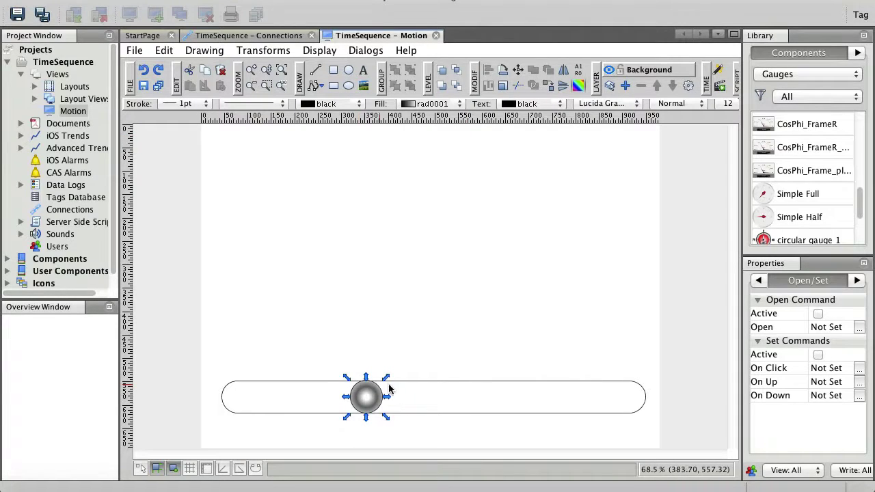
# Duplicate the circle into four more rollers placed along the bar, from left end to right end
pyautogui.press('super+d')
pyautogui.moveTo(403, 419); pyautogui.dragTo(447, 396)
pyautogui.press('super+d')
pyautogui.moveTo(413, 440); pyautogui.dragTo(523, 397)
pyautogui.press('super+d')
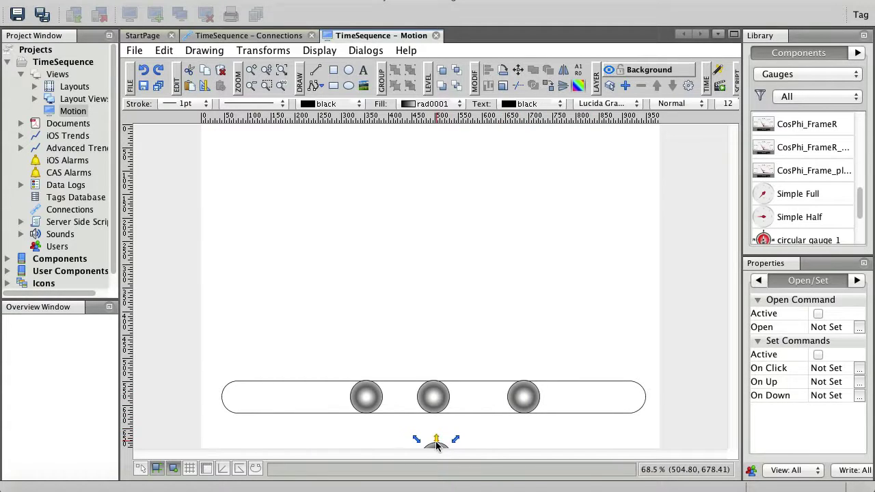
pyautogui.moveTo(438, 441); pyautogui.dragTo(630, 387)
pyautogui.click(346, 330)
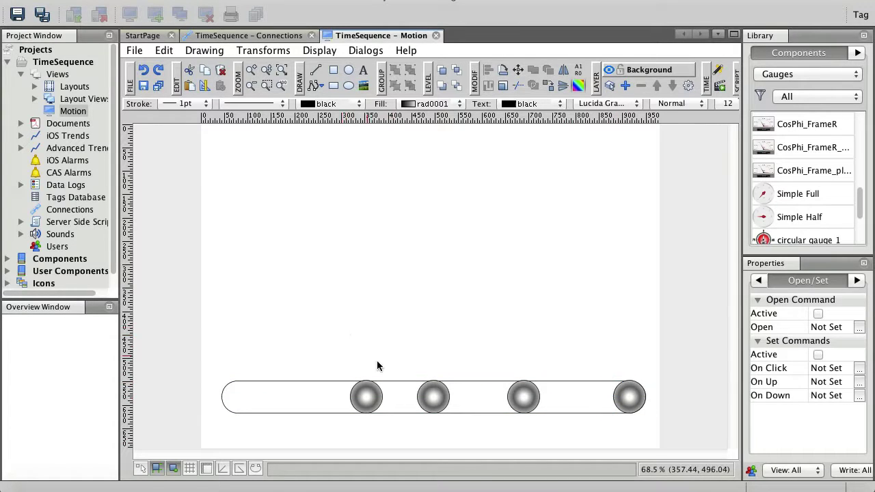
pyautogui.click(423, 395)
pyautogui.press('super+d')
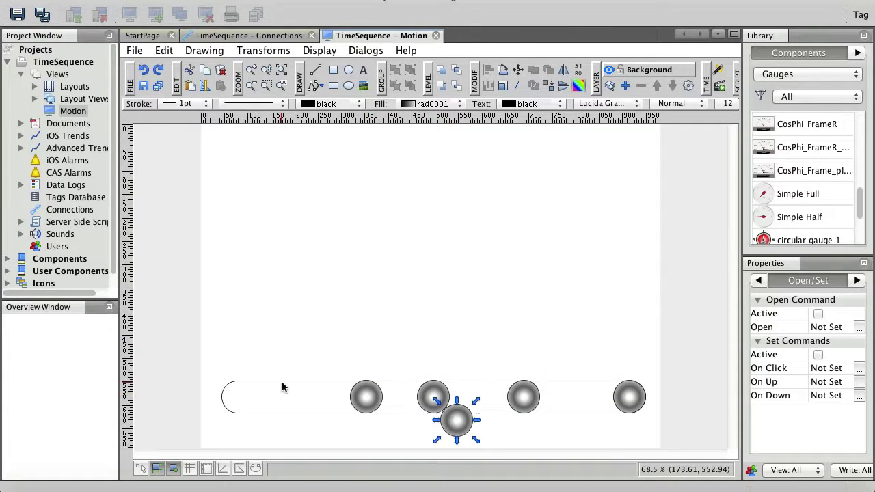
pyautogui.moveTo(441, 426); pyautogui.dragTo(236, 400)
# Distribute the five rollers evenly horizontally along the bar
pyautogui.keyDown('shift'); pyautogui.click(368, 397); pyautogui.keyUp('shift')
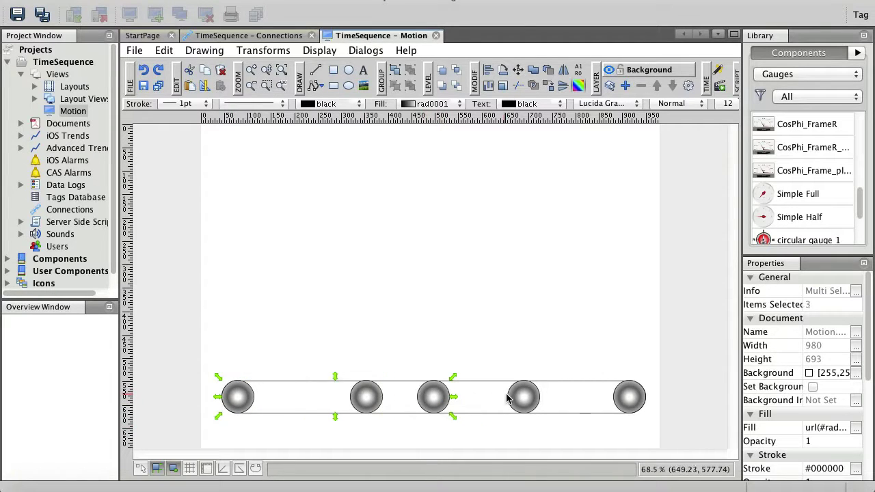
pyautogui.keyDown('shift'); pyautogui.click(522, 398); pyautogui.keyUp('shift')
pyautogui.keyDown('shift'); pyautogui.click(623, 398); pyautogui.keyUp('shift')
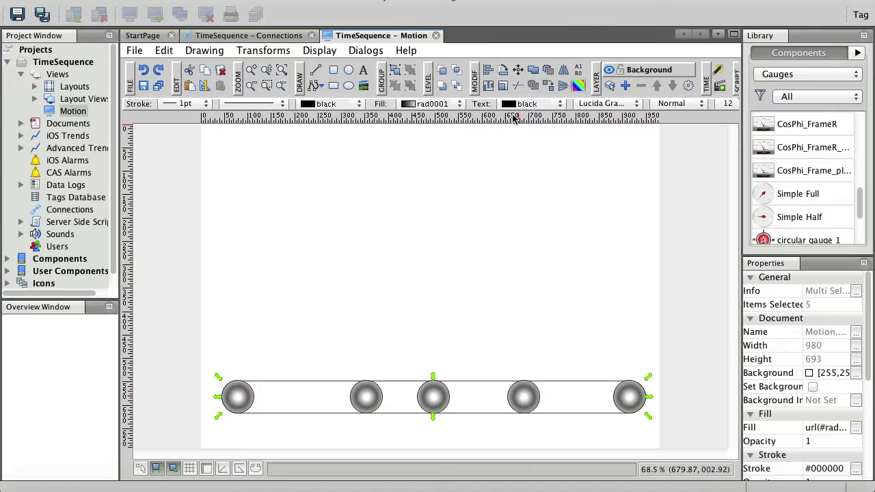
pyautogui.click(489, 86)
pyautogui.click(522, 87)
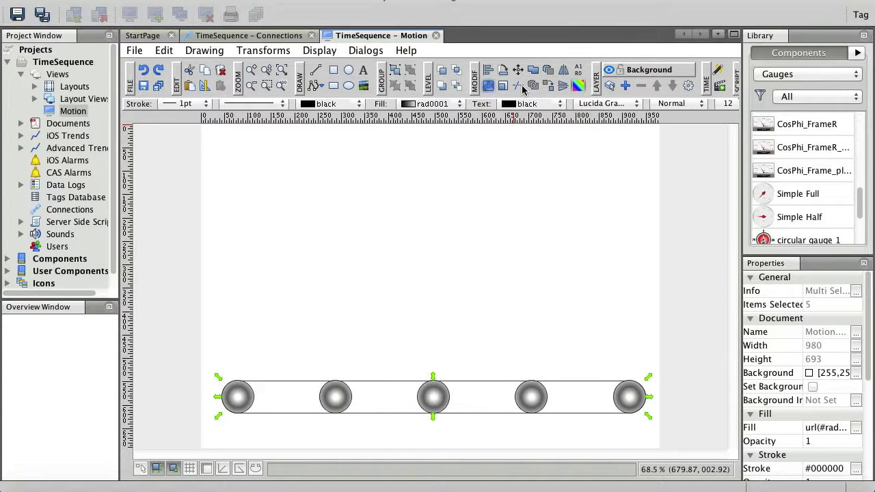
pyautogui.click(386, 240)
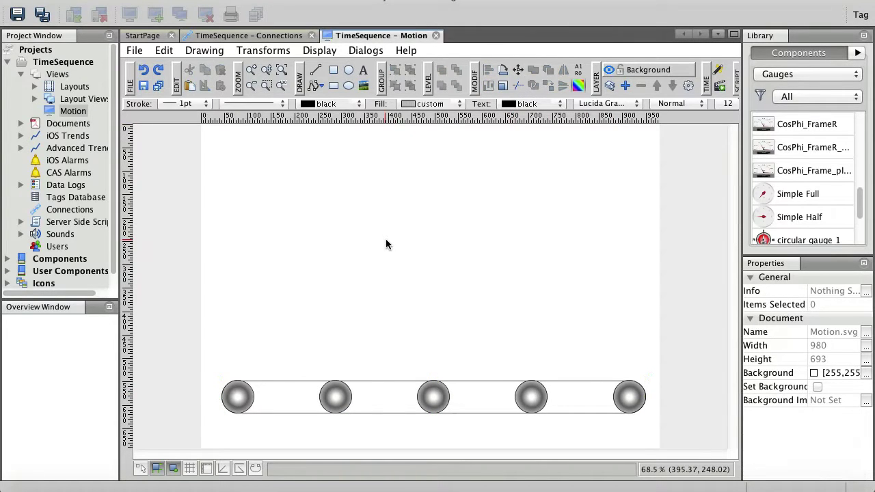
# Draw a tall rod above the conveyor with a wide plate centred beneath it
pyautogui.click(335, 87)
pyautogui.moveTo(490, 238); pyautogui.dragTo(525, 126)
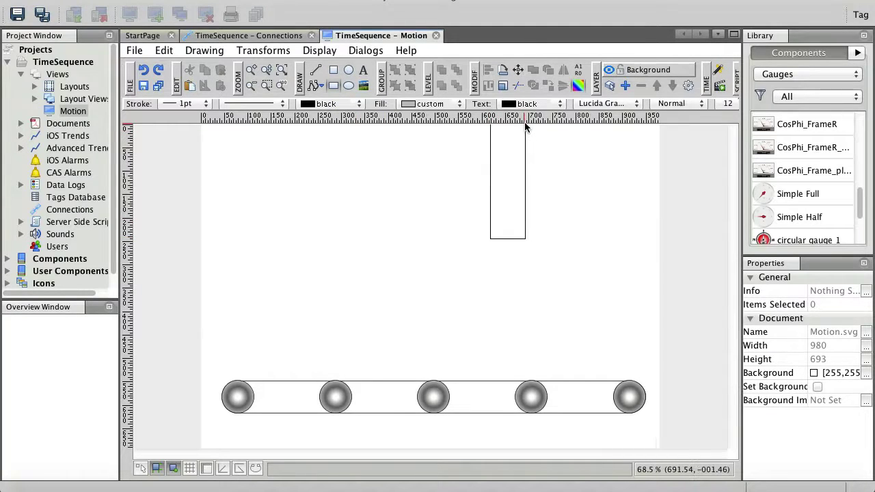
pyautogui.click(456, 266)
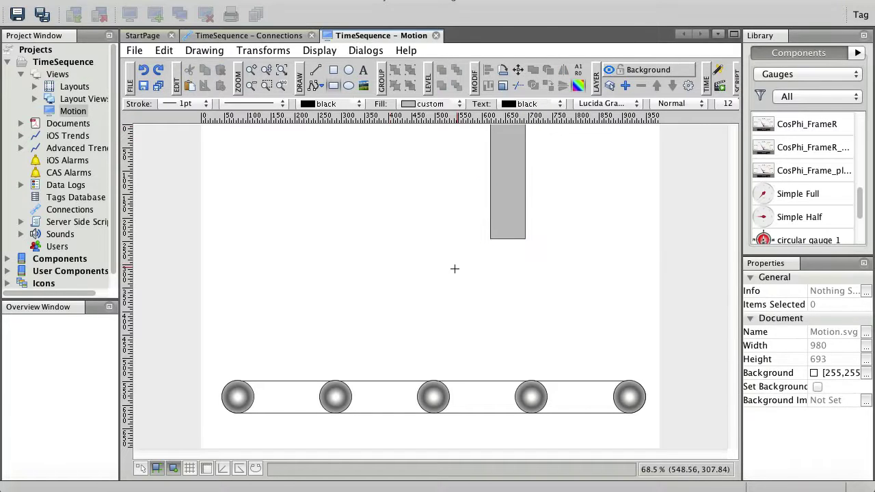
pyautogui.moveTo(449, 267); pyautogui.dragTo(556, 238)
pyautogui.keyDown('shift'); pyautogui.click(503, 208); pyautogui.keyUp('shift')
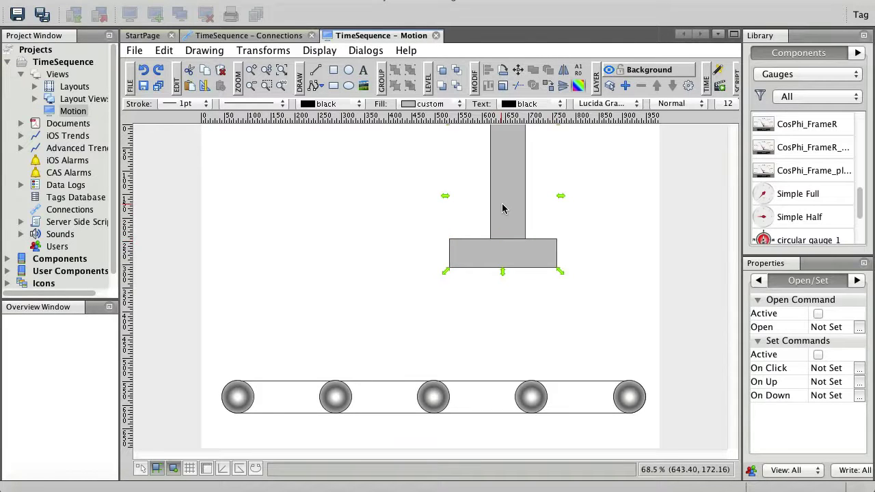
pyautogui.click(543, 301)
pyautogui.click(513, 260)
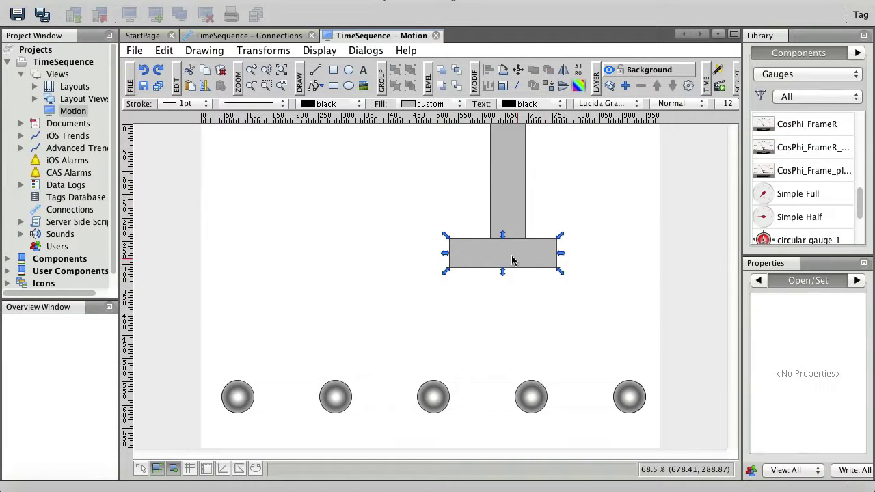
pyautogui.moveTo(512, 259); pyautogui.dragTo(517, 262)
pyautogui.click(518, 264)
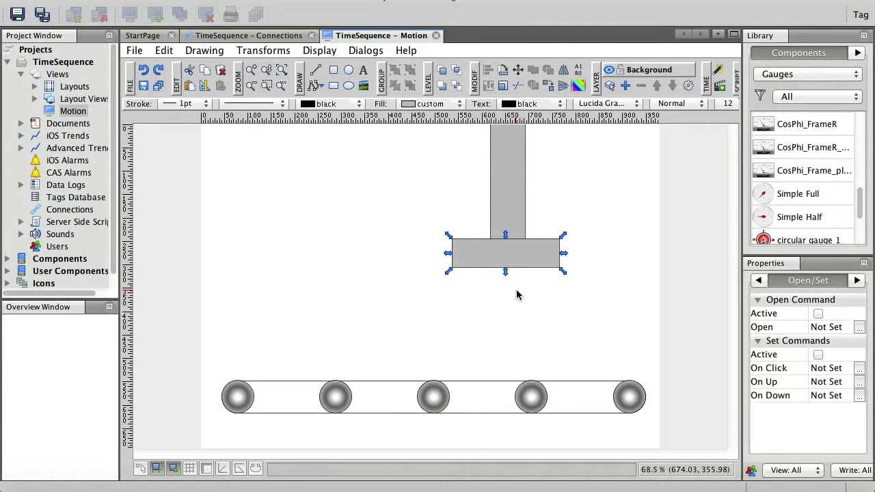
pyautogui.keyDown('shift'); pyautogui.click(502, 206); pyautogui.keyUp('shift')
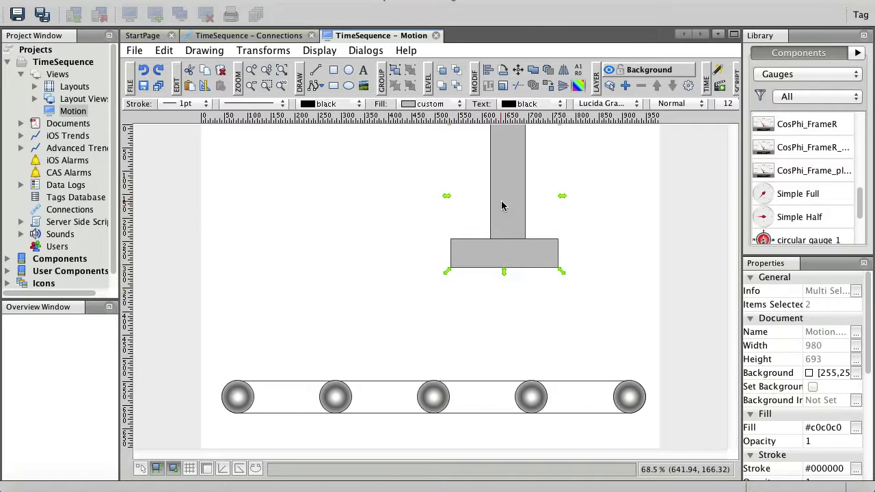
# Fill the rod and plate with linear gradient preset 10 (lin0001)
pyautogui.click(576, 87)
pyautogui.click(386, 276)
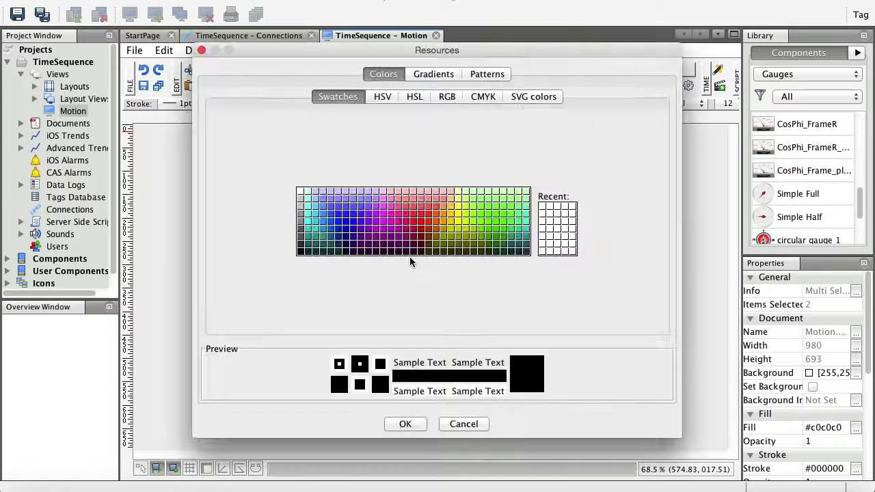
pyautogui.click(415, 78)
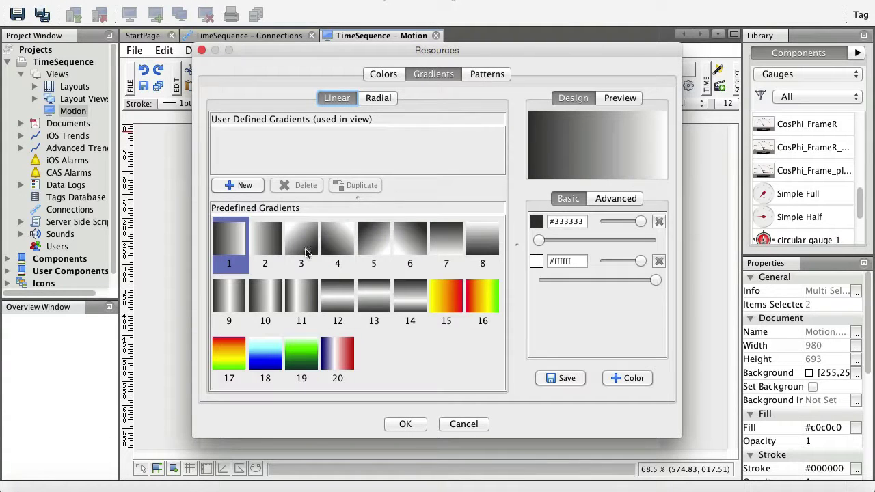
pyautogui.click(269, 298)
pyautogui.click(406, 425)
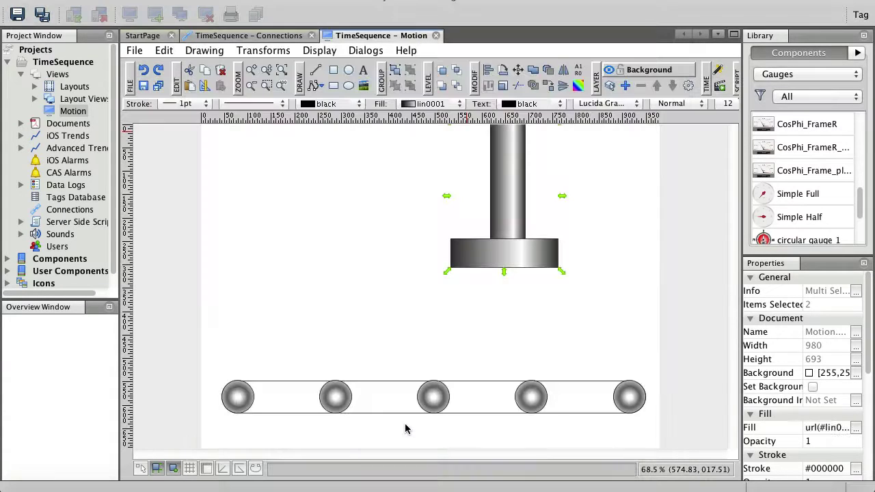
pyautogui.click(374, 318)
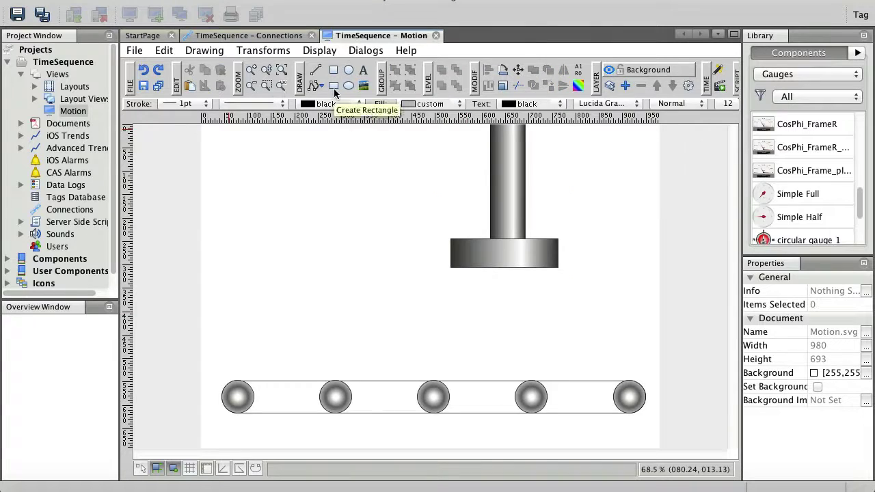
# Draw a small square box on the conveyor's left end and save the Motion view
pyautogui.click(333, 86)
pyautogui.moveTo(246, 343)
pyautogui.mouseDown()
pyautogui.moveTo(293, 381)
pyautogui.moveTo(279, 371)
pyautogui.moveTo(270, 378)
pyautogui.mouseUp()
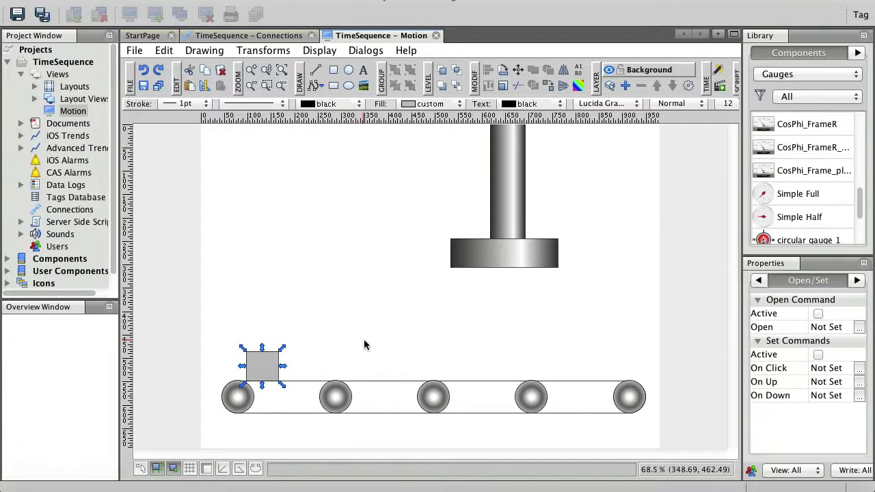
pyautogui.click(307, 292)
pyautogui.click(144, 86)
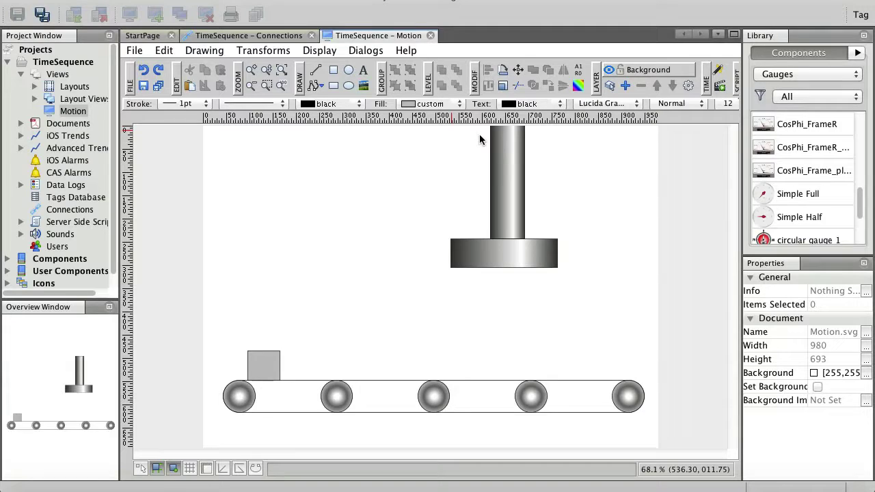
# Open the time-sequence editor and move the timeline to 50%
pyautogui.click(721, 87)
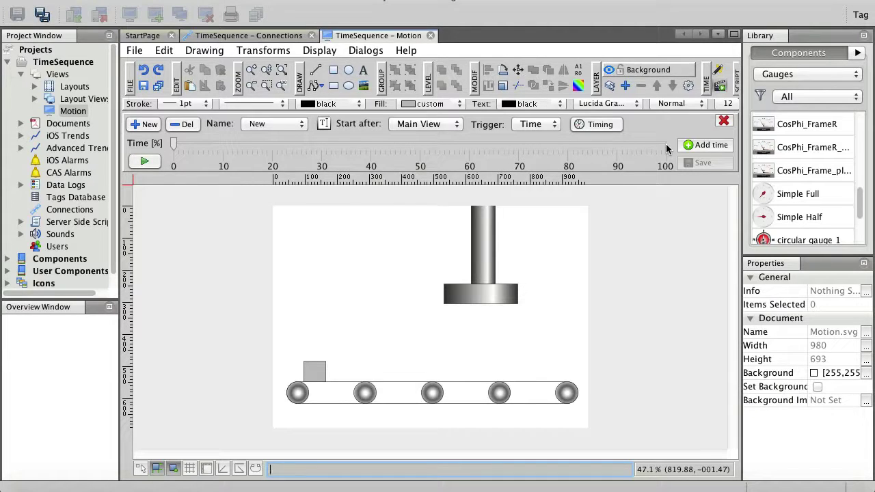
pyautogui.moveTo(175, 146); pyautogui.dragTo(421, 151)
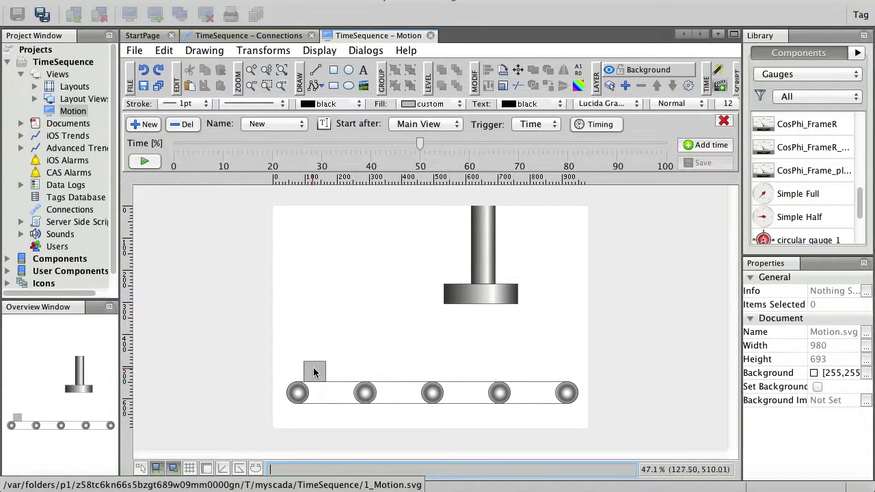
# Slide the box under the press and save it as the 50% keyframe
pyautogui.click(314, 368)
pyautogui.moveTo(314, 371); pyautogui.dragTo(480, 373)
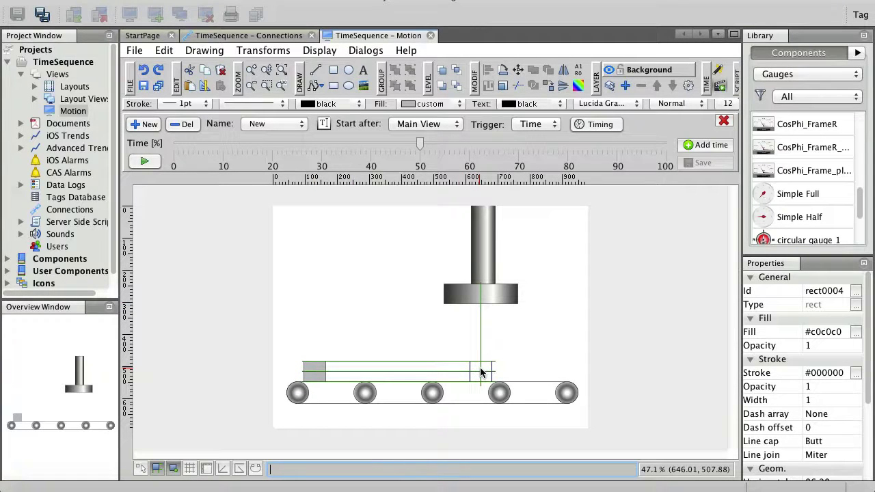
pyautogui.moveTo(481, 373); pyautogui.dragTo(481, 373)
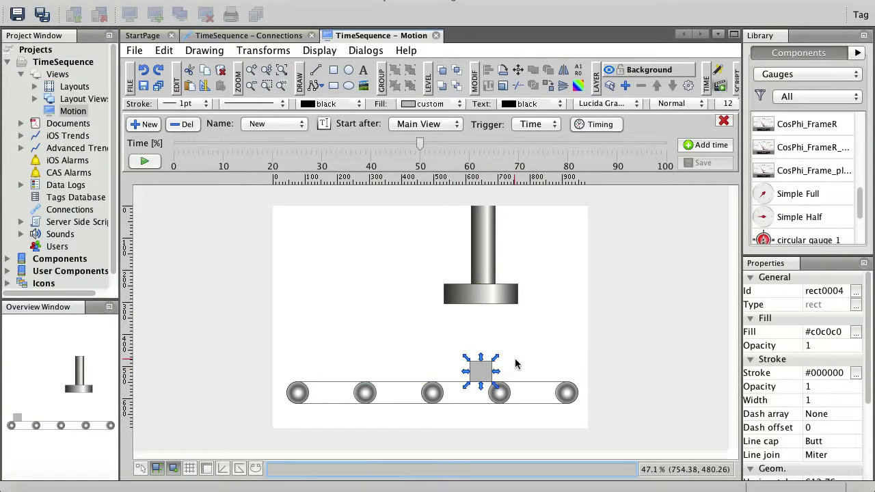
pyautogui.click(693, 147)
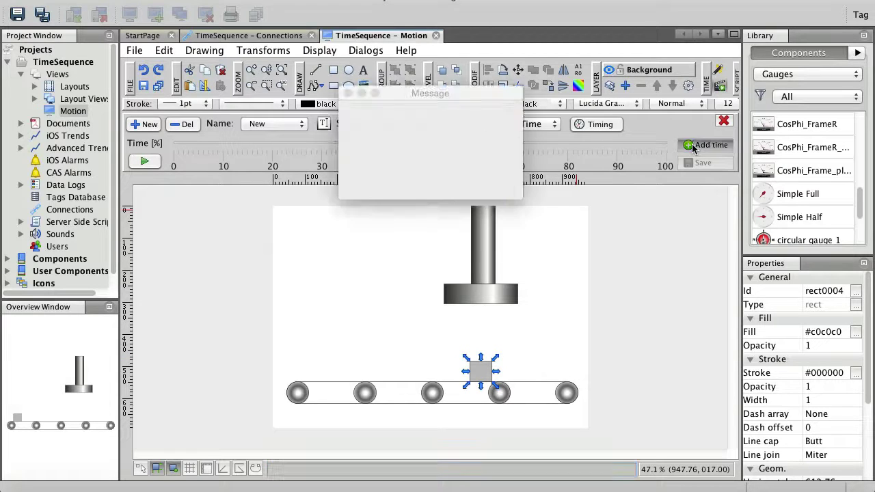
pyautogui.click(491, 179)
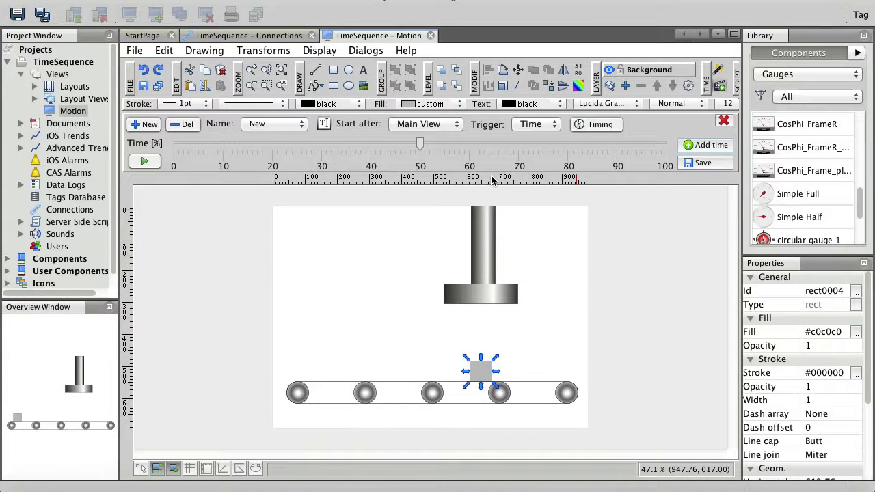
# At 60%, lower the plate onto the box, stretch the rod to meet it, and save the keyframe
pyautogui.moveTo(422, 143); pyautogui.dragTo(471, 145)
pyautogui.click(513, 211)
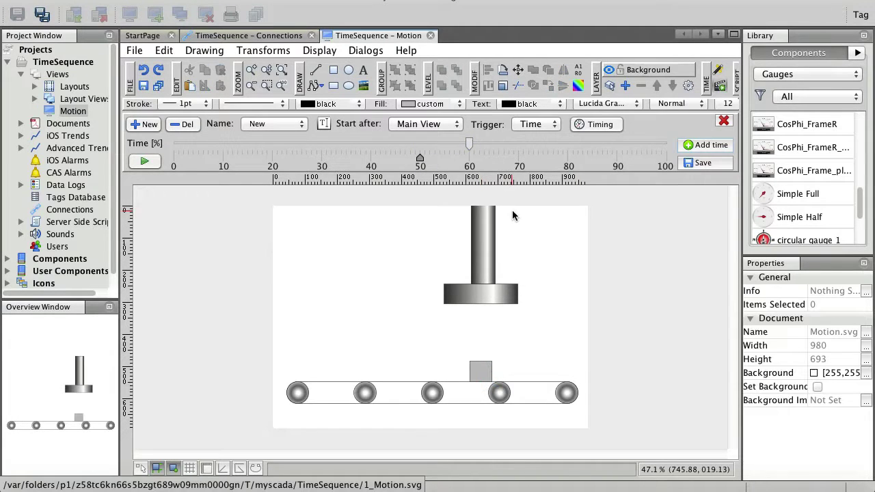
pyautogui.click(478, 295)
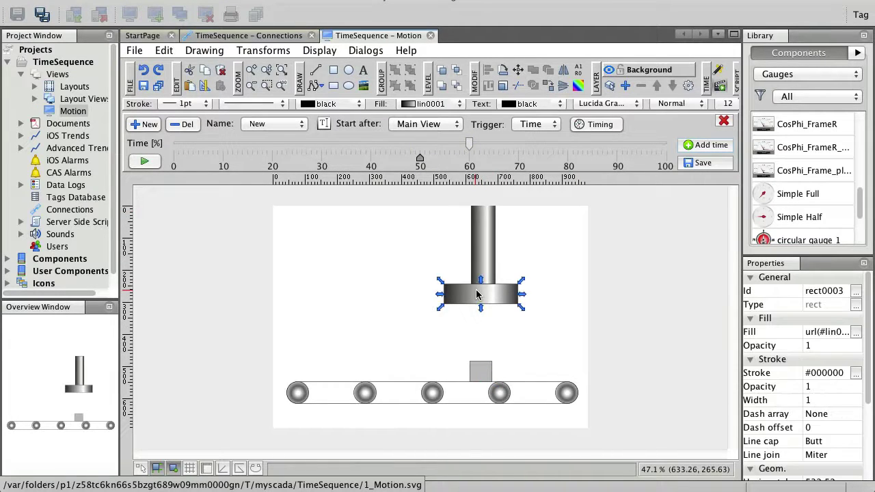
pyautogui.moveTo(477, 295); pyautogui.dragTo(478, 352)
pyautogui.click(499, 352)
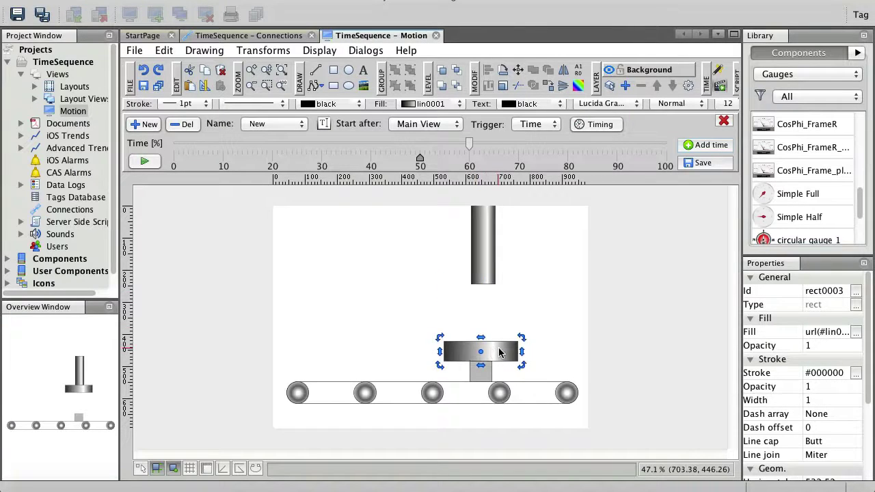
pyautogui.click(472, 279)
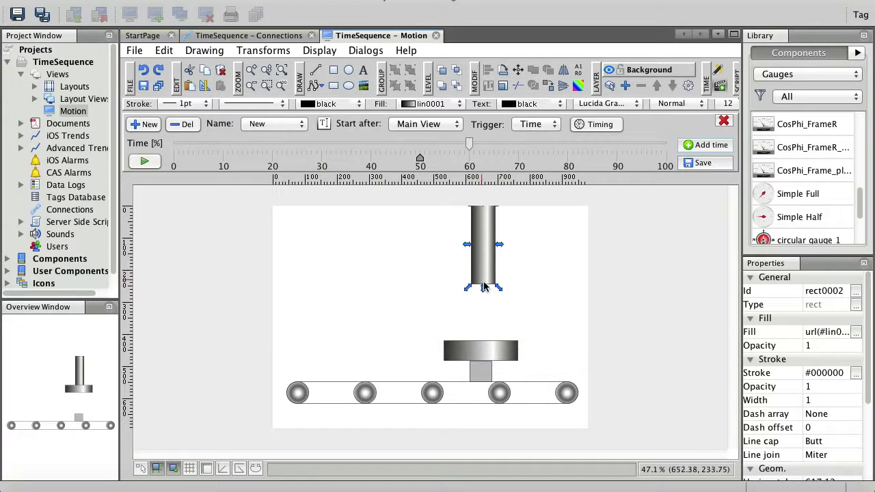
pyautogui.moveTo(484, 285); pyautogui.dragTo(485, 344)
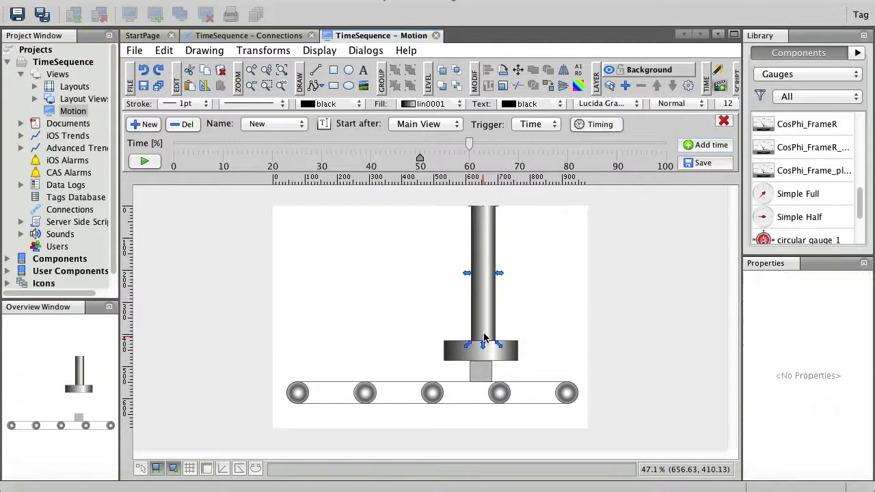
pyautogui.click(708, 147)
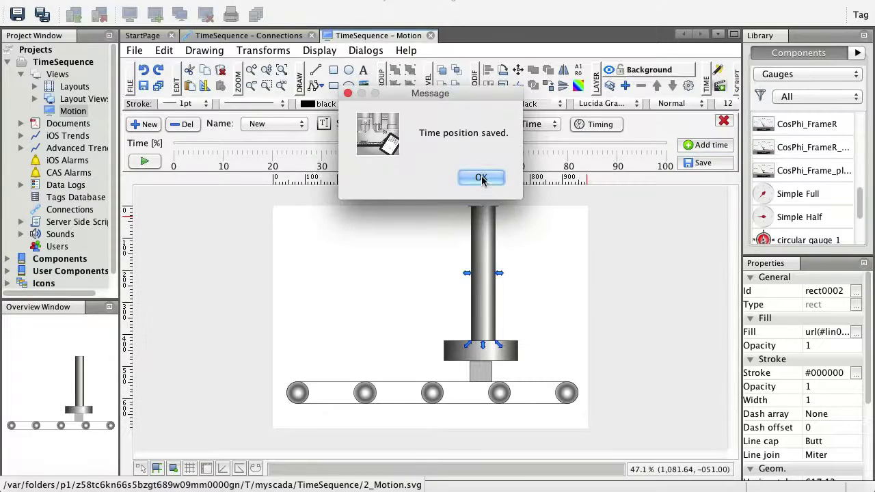
pyautogui.click(485, 179)
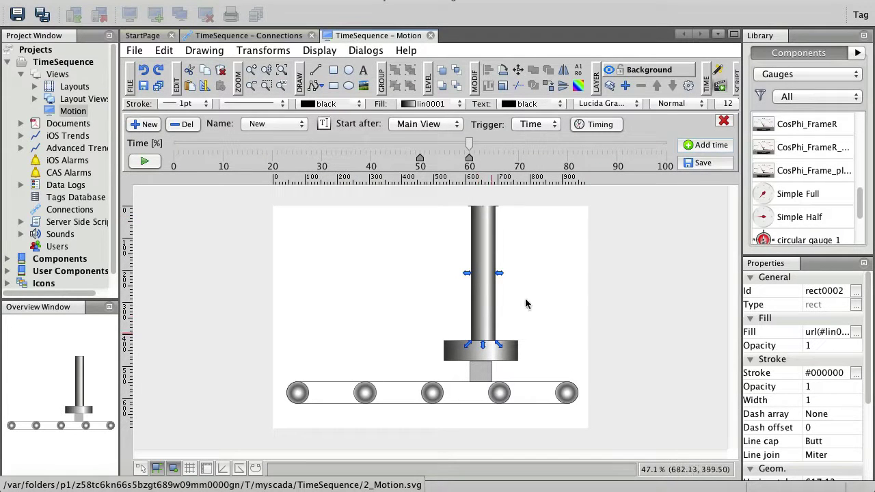
# Move the timeline to about 80% and squash the box flat
pyautogui.moveTo(469, 143); pyautogui.dragTo(521, 147)
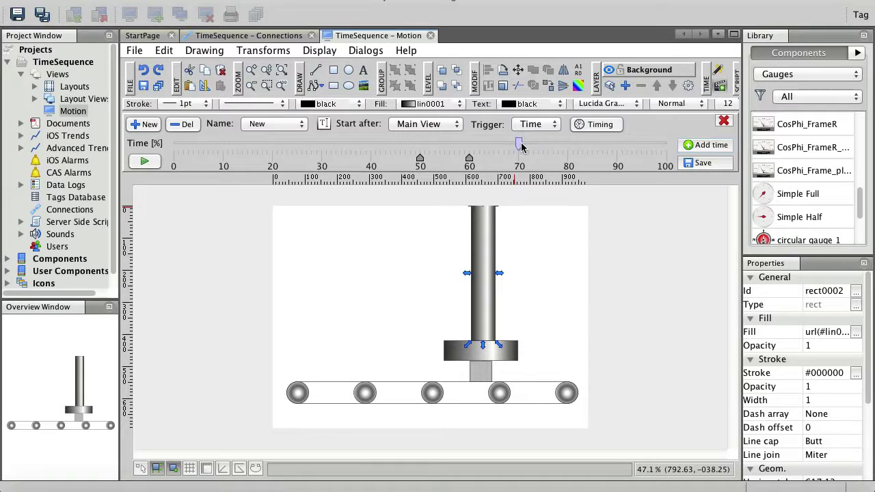
pyautogui.click(563, 196)
pyautogui.click(478, 375)
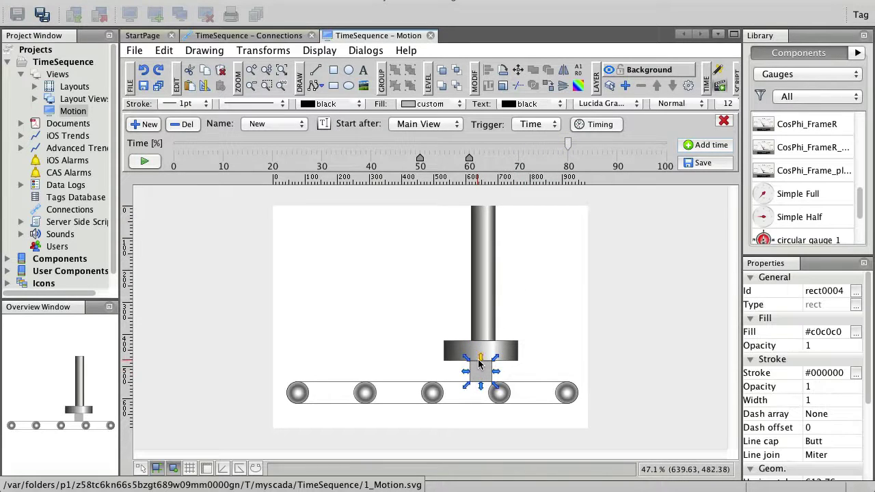
pyautogui.moveTo(478, 363); pyautogui.dragTo(500, 381)
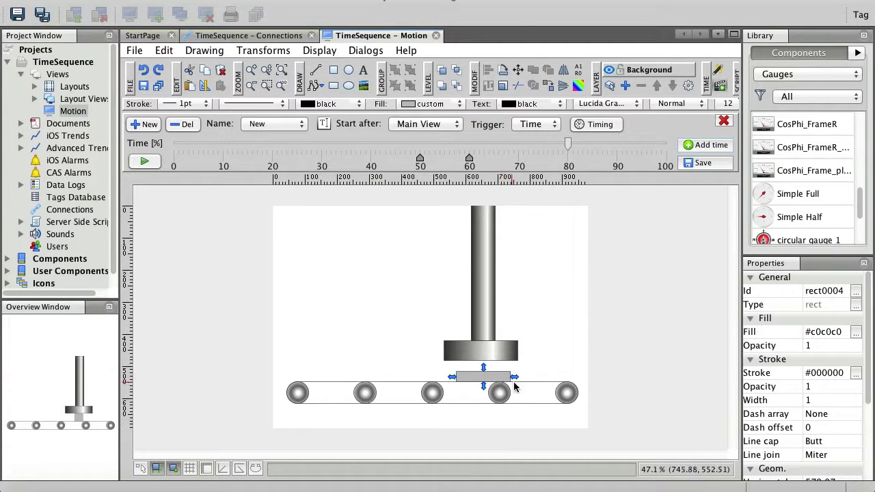
# Change the box's fill colour to red
pyautogui.click(460, 104)
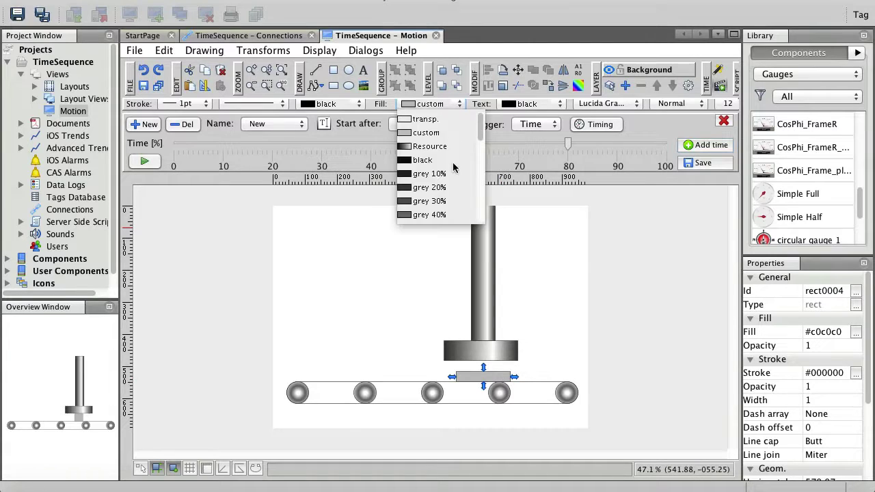
pyautogui.scroll(-5, 453, 167)
pyautogui.click(420, 175)
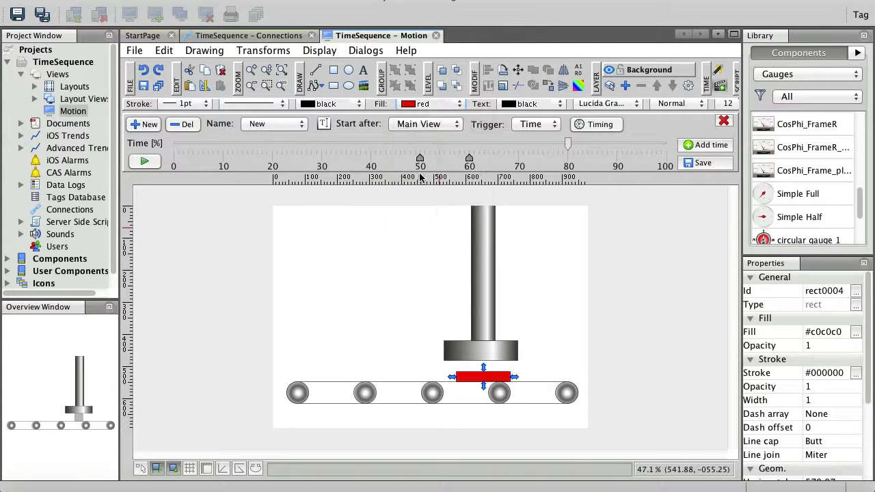
# Lower the press head onto the red box and stretch the rod down to meet it
pyautogui.click(497, 349)
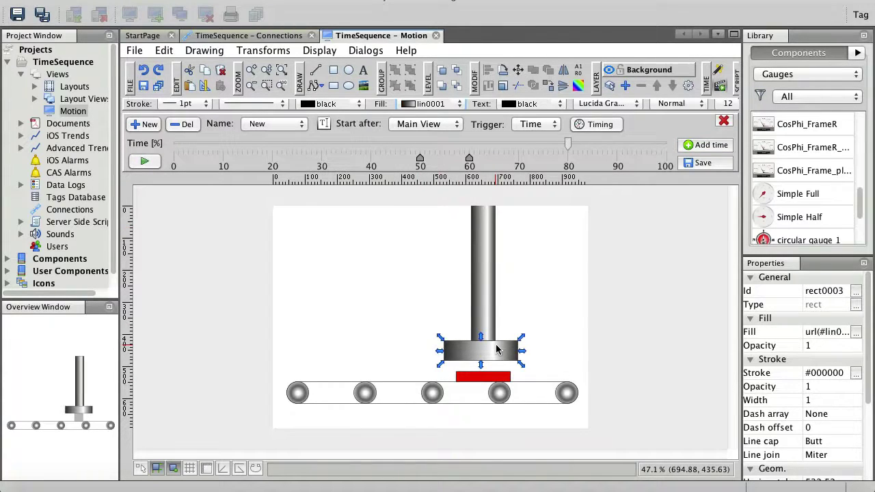
pyautogui.moveTo(497, 349); pyautogui.dragTo(498, 361)
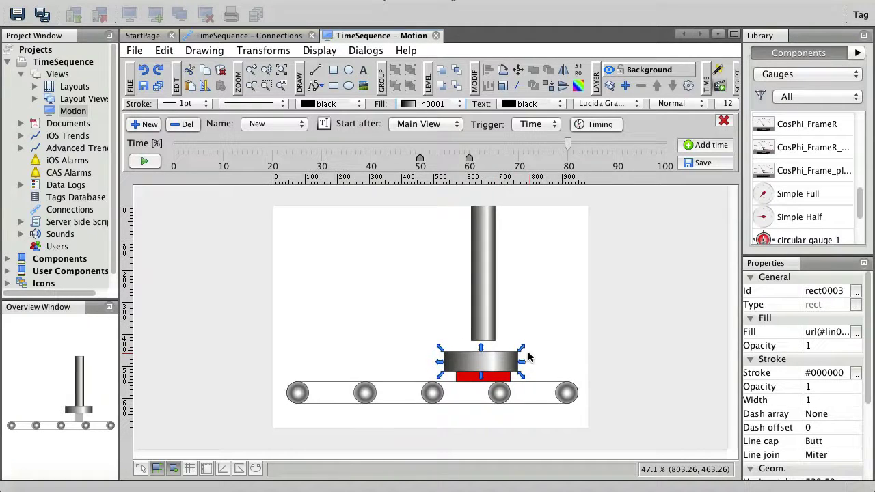
pyautogui.click(482, 333)
pyautogui.moveTo(482, 342); pyautogui.dragTo(483, 356)
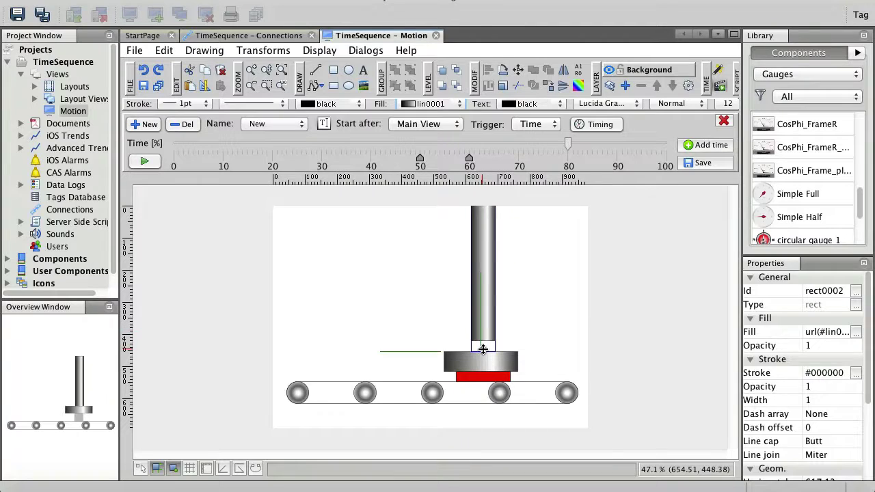
# Save this pose as the 80% keyframe, then move the timeline toward 90%
pyautogui.click(706, 145)
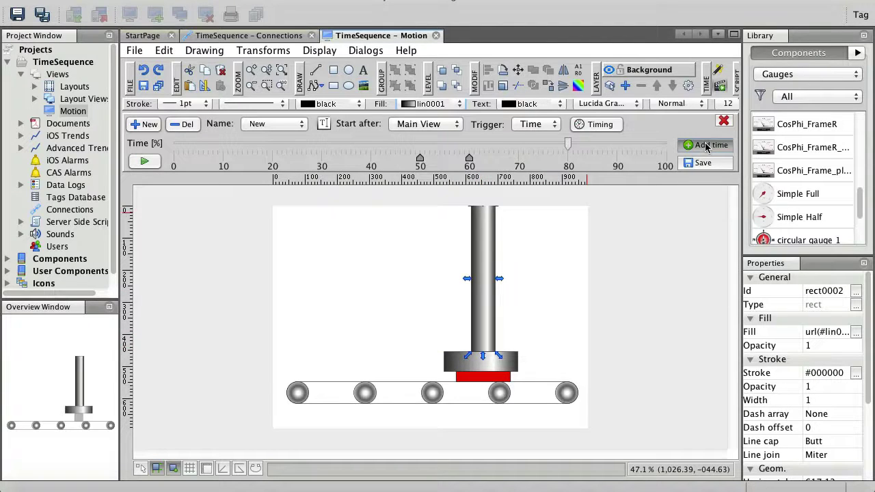
pyautogui.click(492, 176)
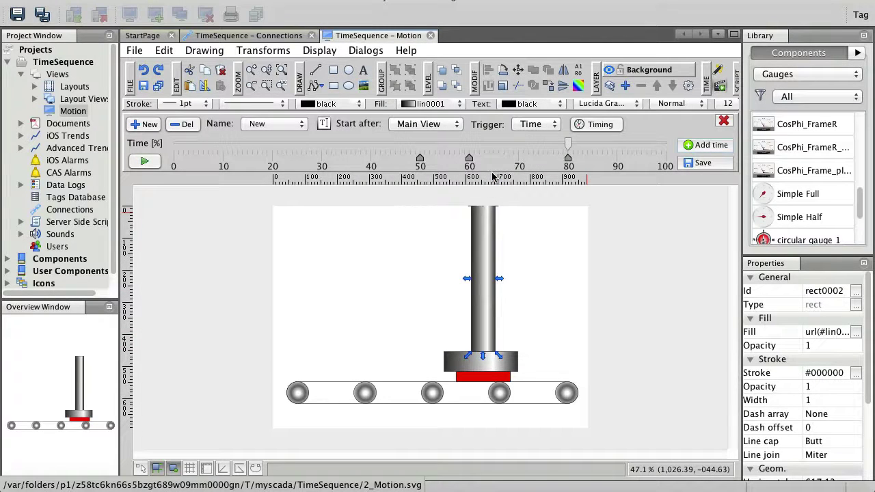
pyautogui.click(567, 144)
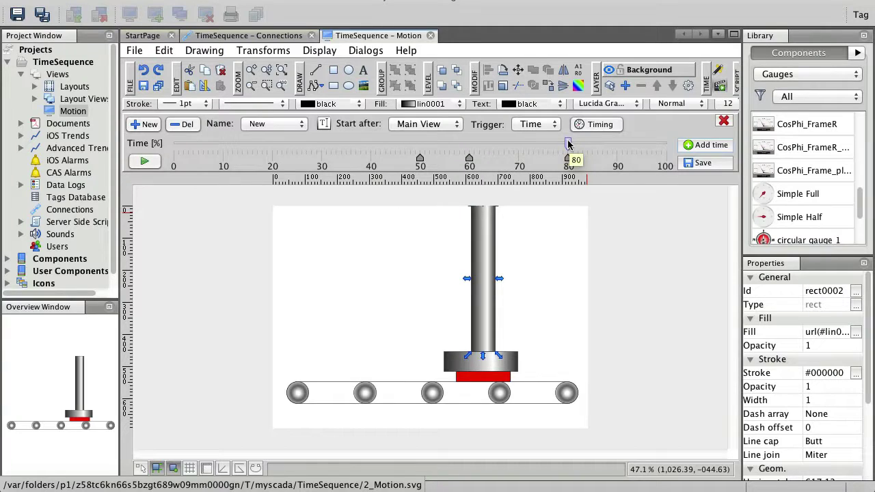
pyautogui.moveTo(568, 144); pyautogui.dragTo(612, 147)
# Shorten the press rod and raise the press head back up beneath it
pyautogui.click(527, 278)
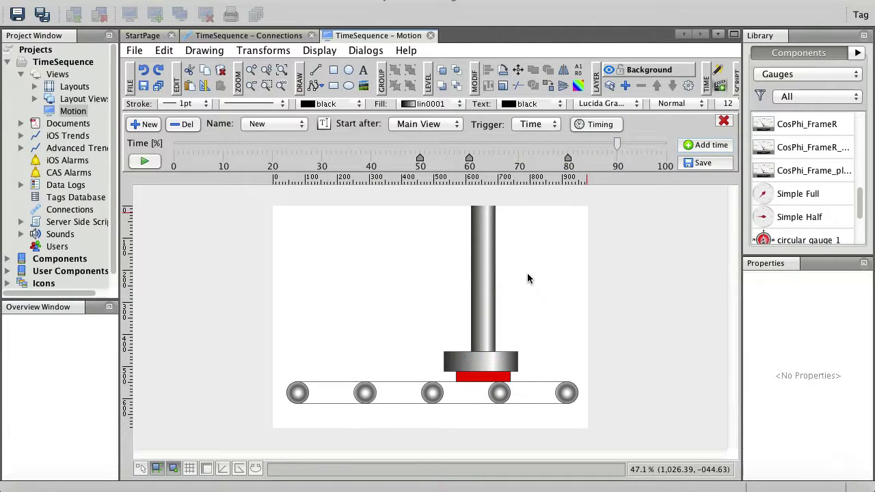
pyautogui.click(482, 356)
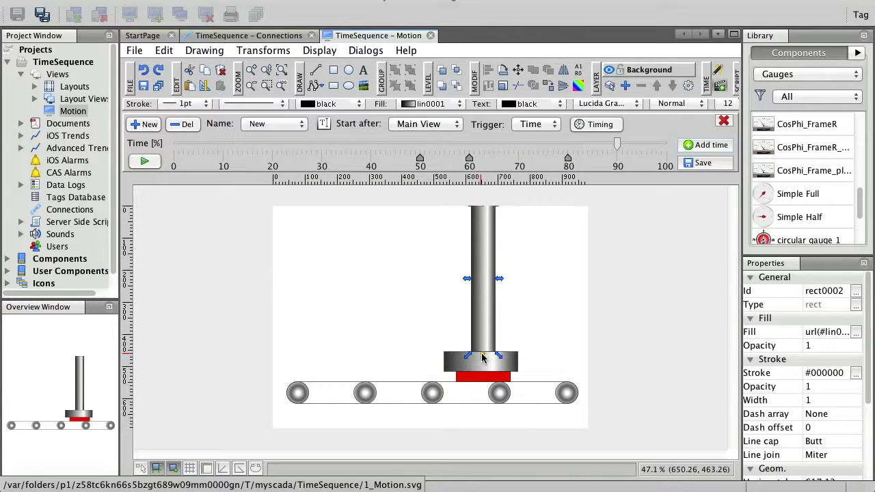
pyautogui.moveTo(482, 356); pyautogui.dragTo(481, 272)
pyautogui.moveTo(484, 241); pyautogui.dragTo(483, 236)
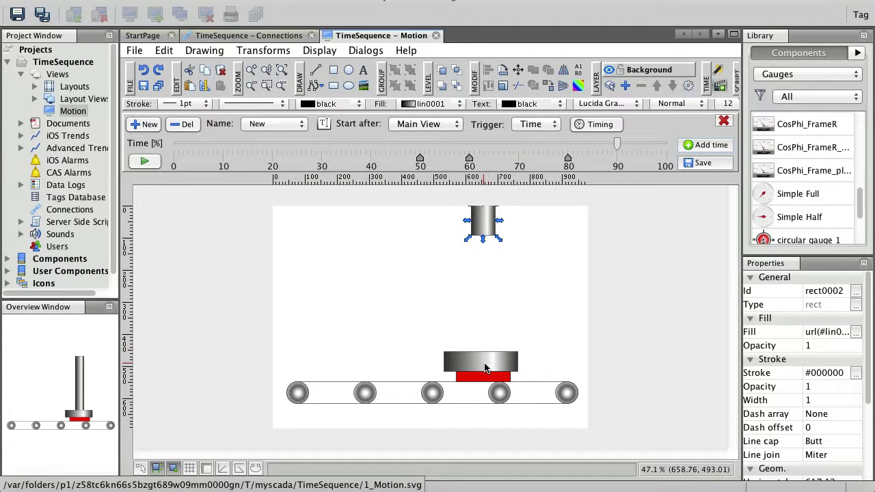
pyautogui.click(482, 359)
pyautogui.moveTo(482, 352); pyautogui.dragTo(489, 256)
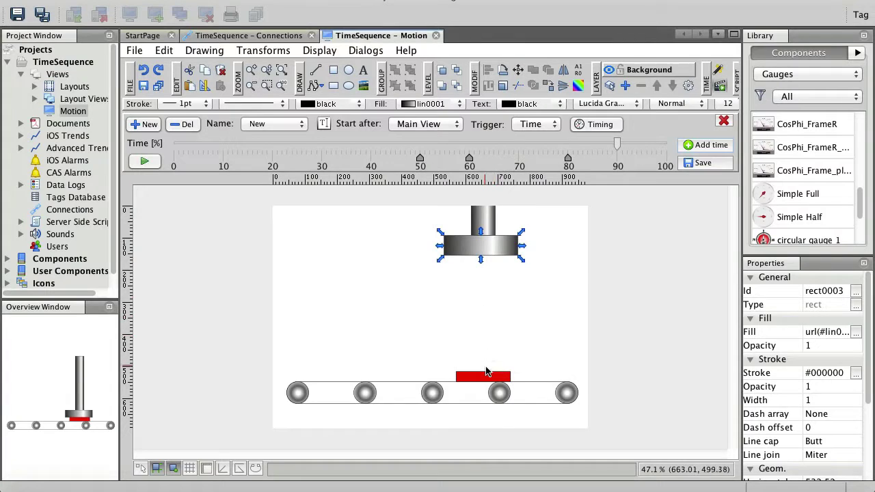
# Save the raised-press pose as the 90% keyframe
pyautogui.click(484, 376)
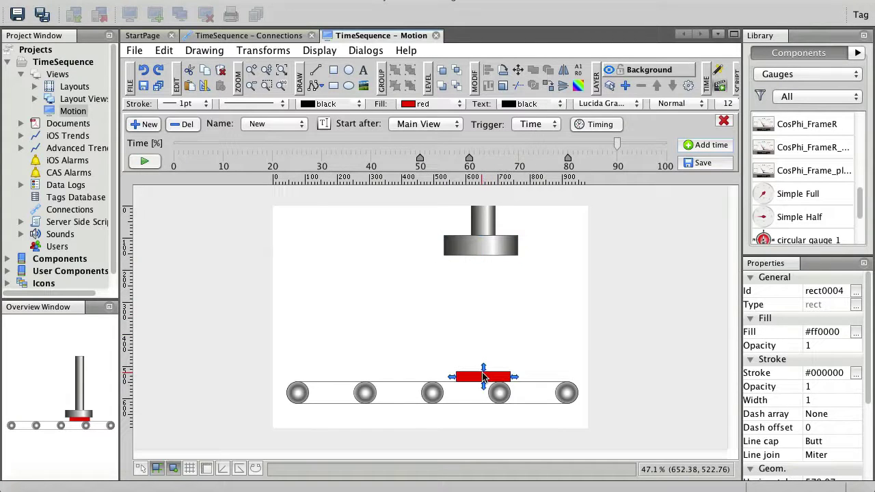
pyautogui.click(695, 145)
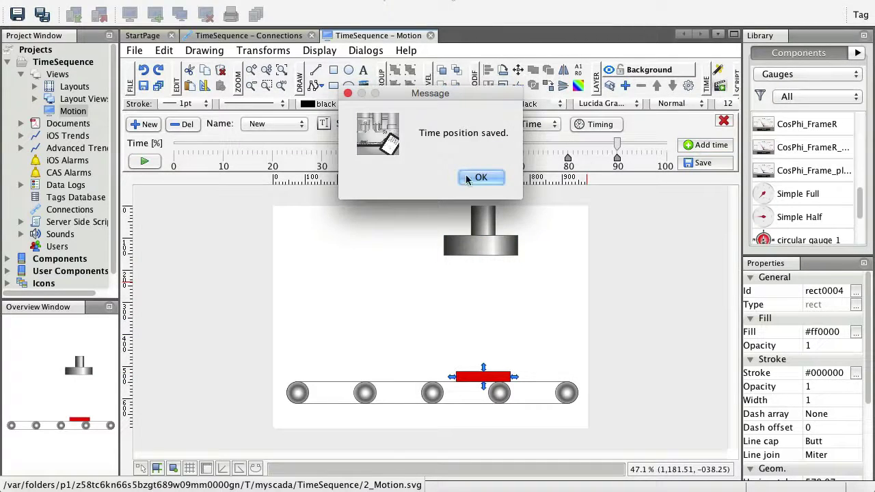
pyautogui.click(471, 176)
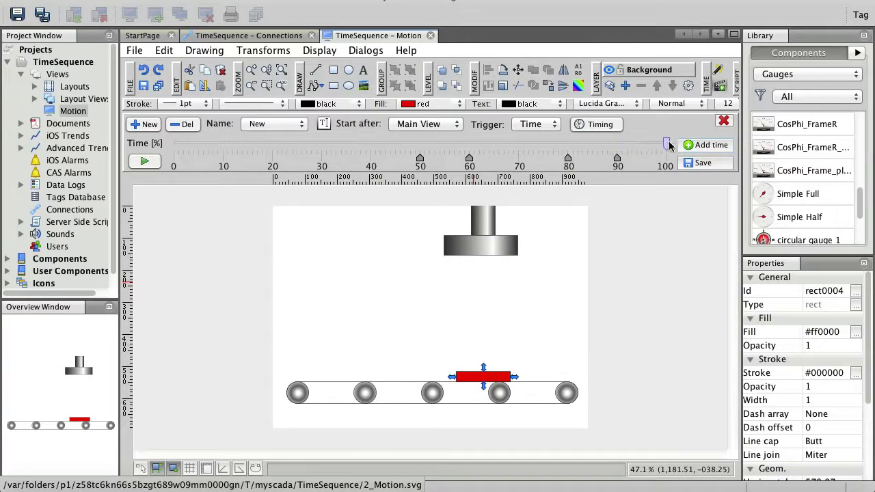
# Push the red box to the conveyor's right end as the 100% keyframe and save the sequence
pyautogui.click(492, 376)
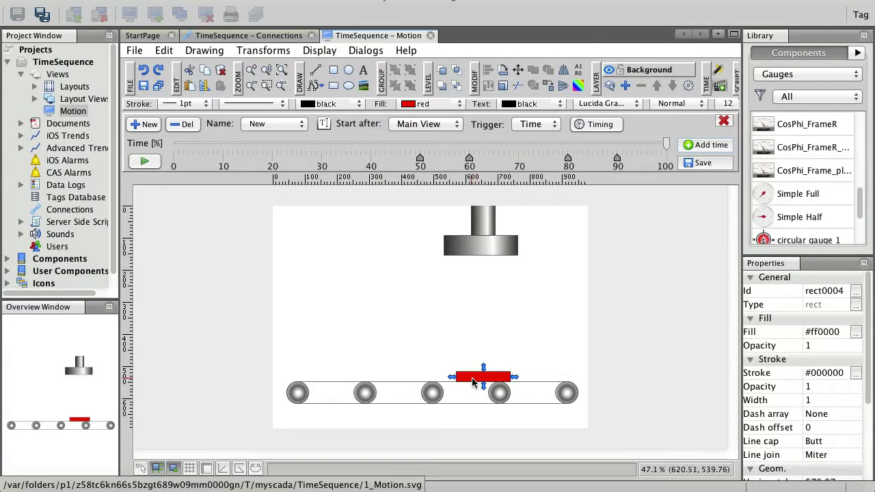
pyautogui.moveTo(472, 383); pyautogui.dragTo(547, 381)
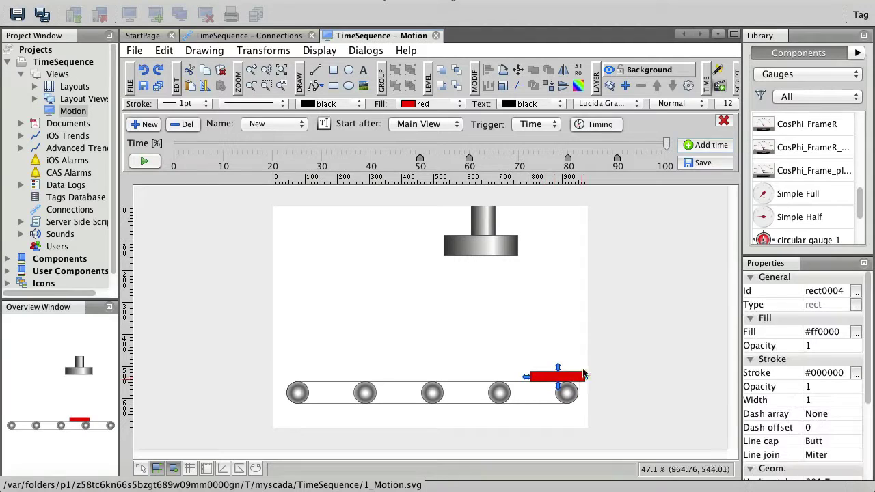
pyautogui.click(700, 146)
pyautogui.click(483, 177)
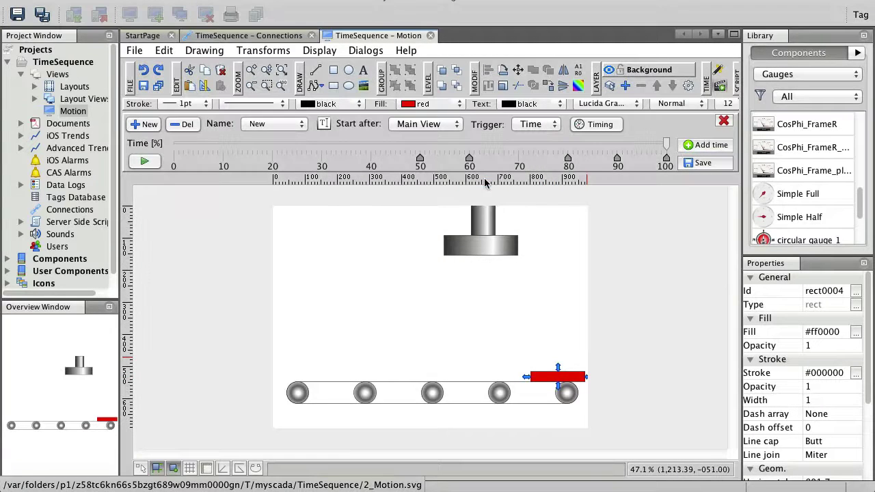
pyautogui.click(697, 166)
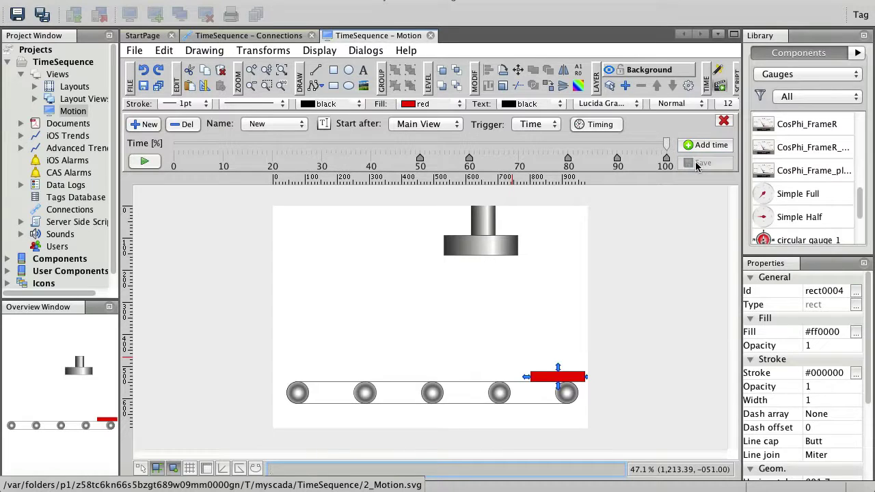
# Rewind to 0, preview the full press animation, then close the time-sequence editor
pyautogui.moveTo(668, 148); pyautogui.dragTo(214, 143)
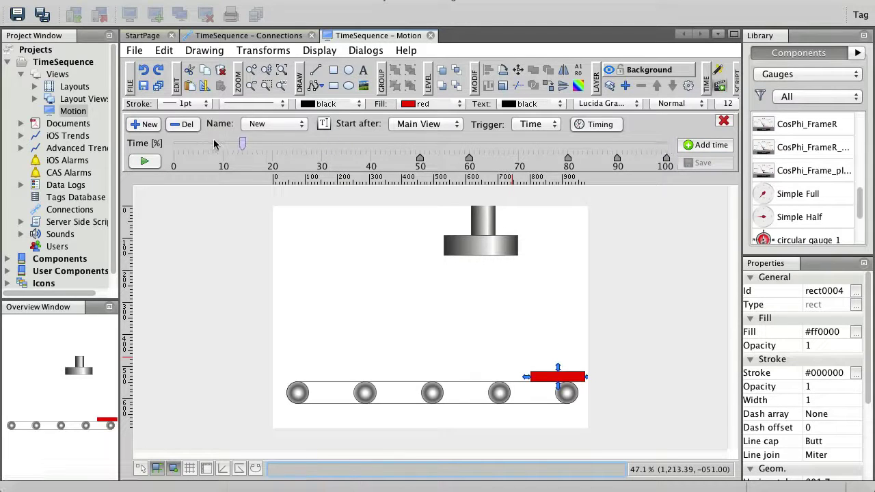
pyautogui.click(145, 161)
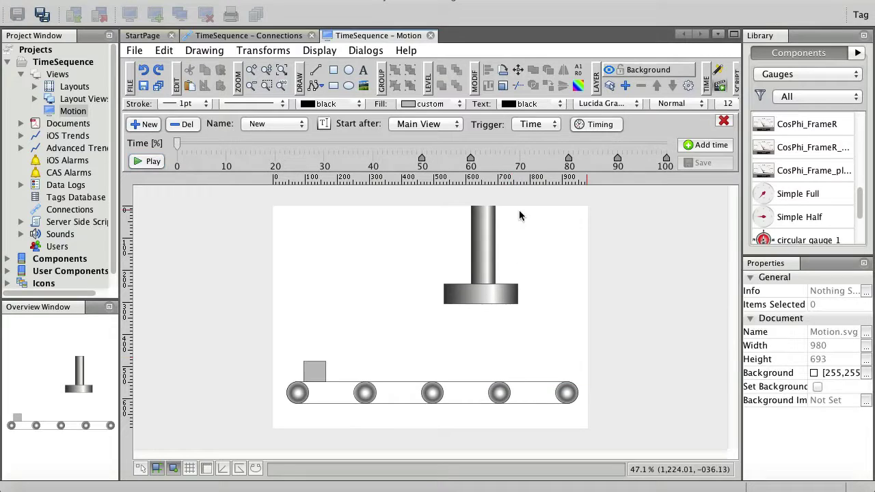
pyautogui.click(723, 121)
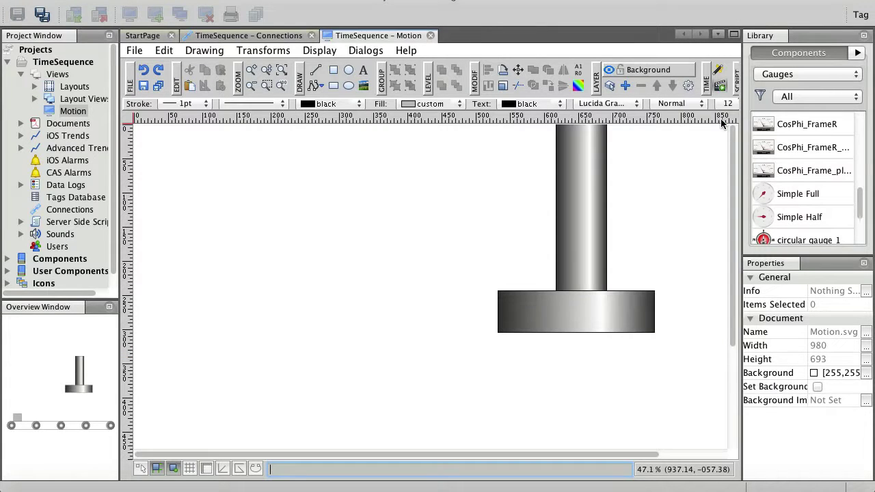
# Download the TimeSequence project to LOCAL PC and launch its live view in Safari
pyautogui.click(80, 63)
pyautogui.click(99, 17)
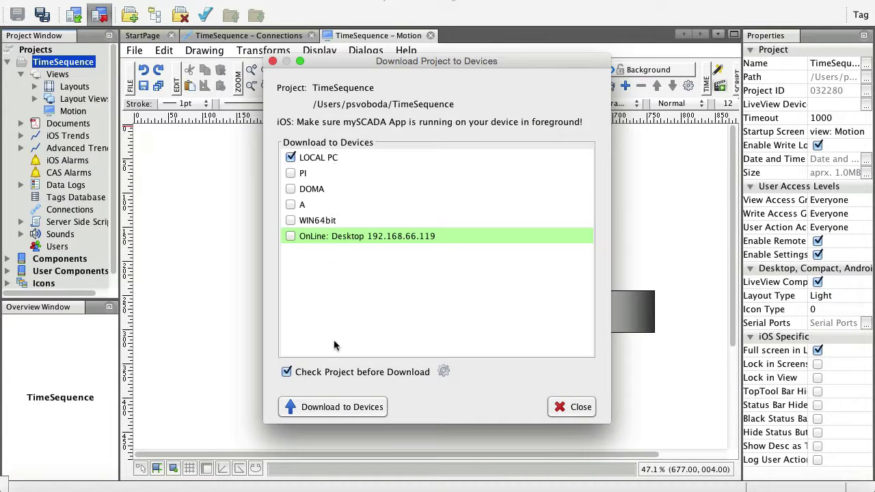
pyautogui.click(328, 408)
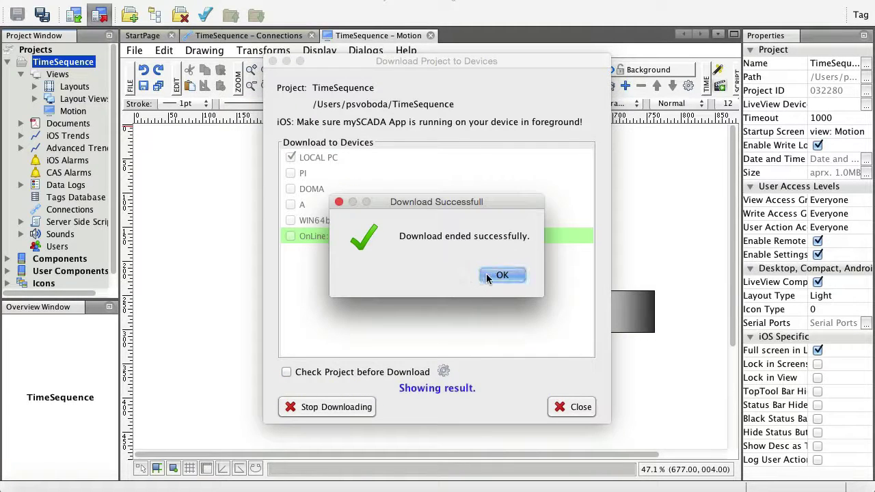
pyautogui.click(502, 275)
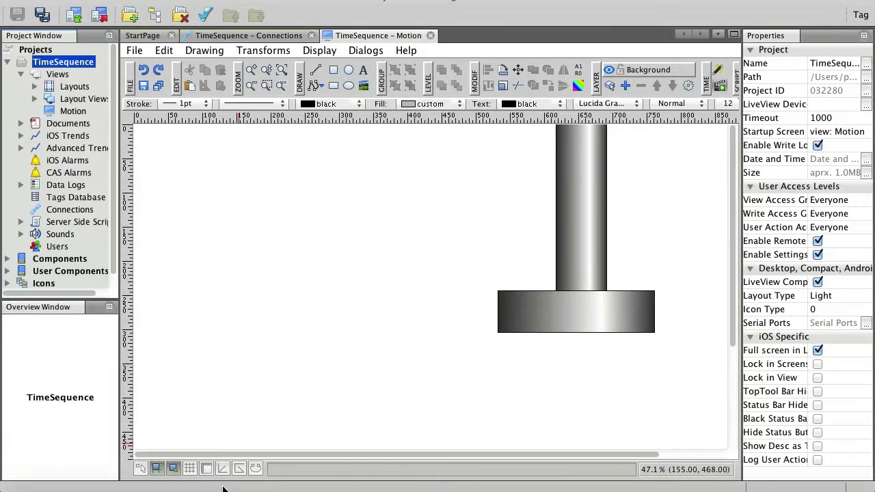
pyautogui.click(214, 487)
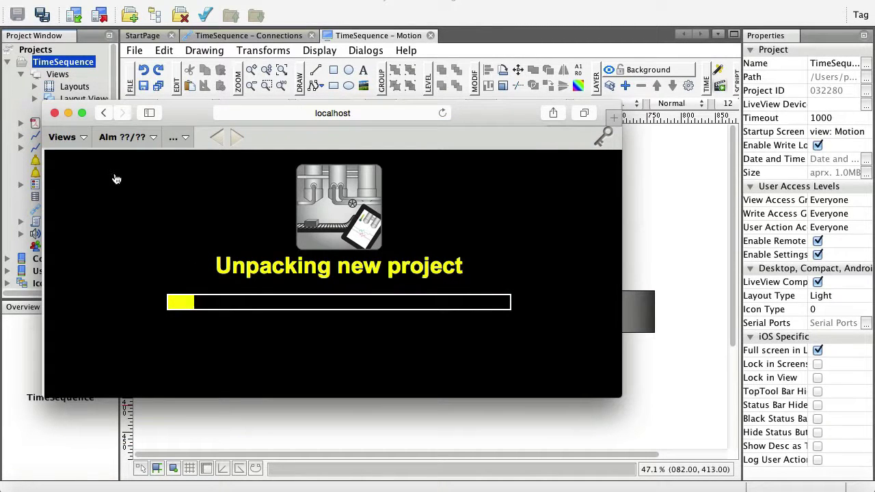
# Switch the browser live view to the Motion view from the Views list
pyautogui.click(74, 139)
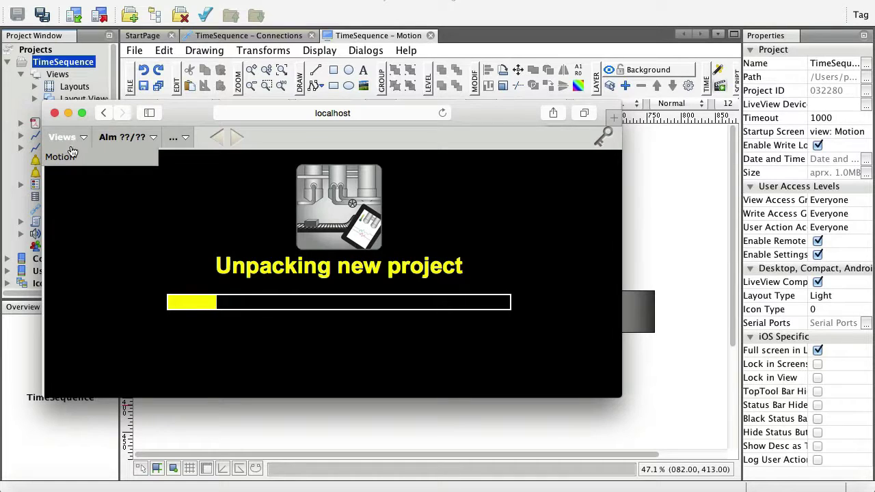
pyautogui.click(69, 156)
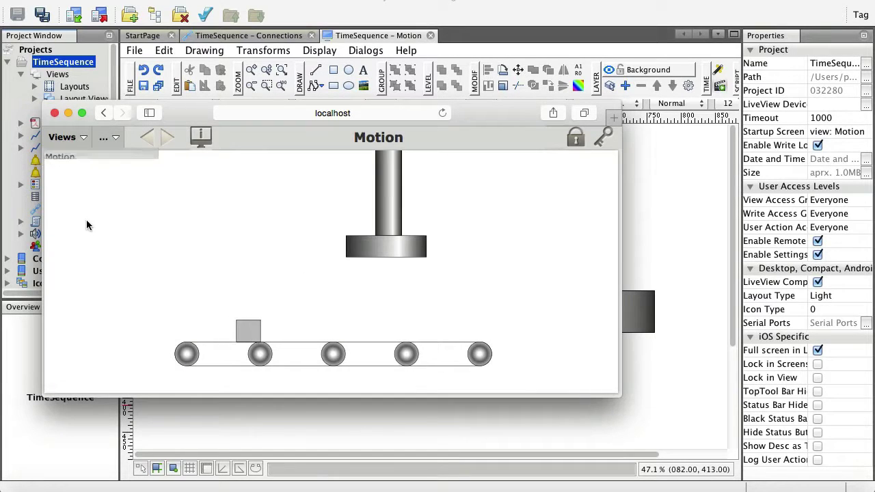